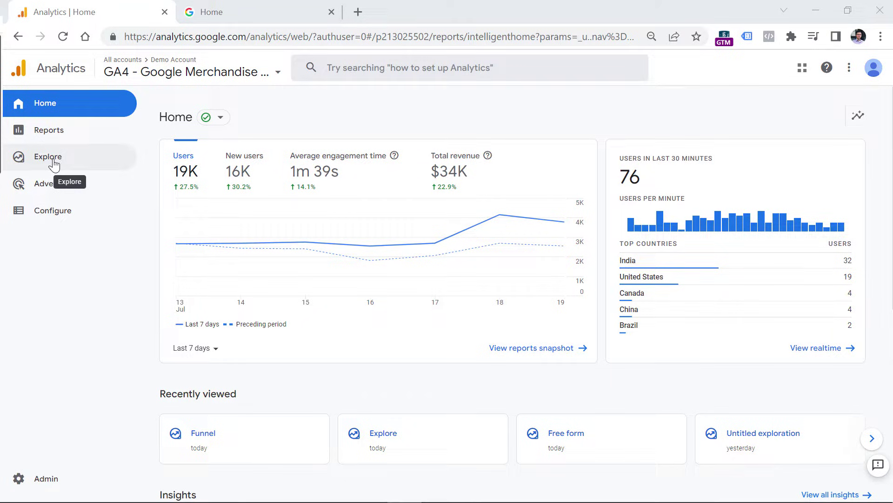
- Start a new path exploration from the Explore area's Path exploration template, beginning at session_start
{"action": "left_click", "coordinate": [51, 158]}
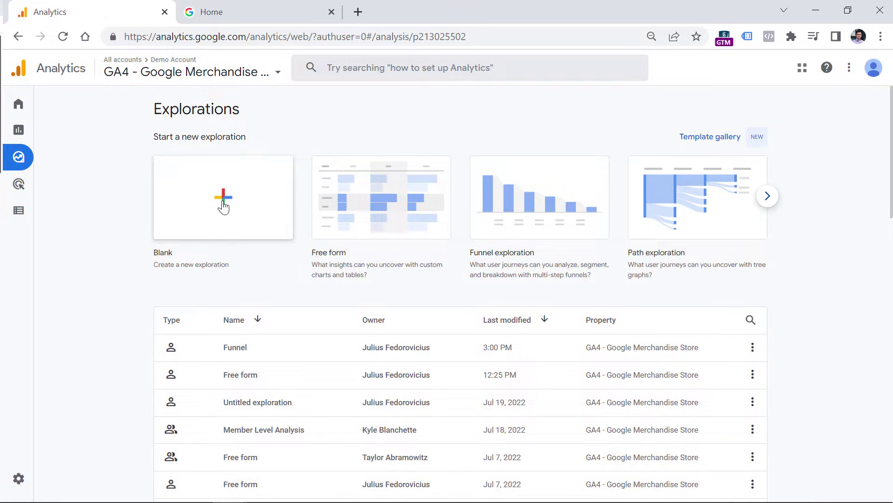
{"action": "left_click", "coordinate": [702, 208]}
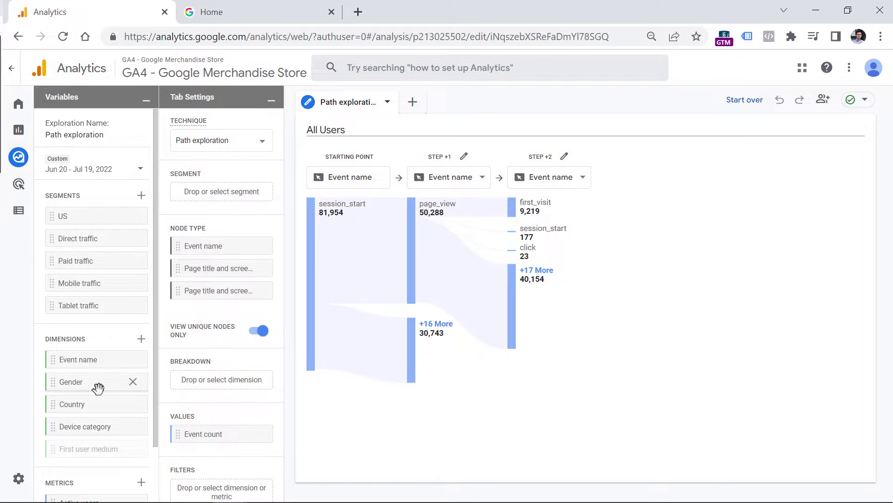
{"action": "scroll", "coordinate": [95, 479], "scroll_direction": "down", "scroll_amount": 2}
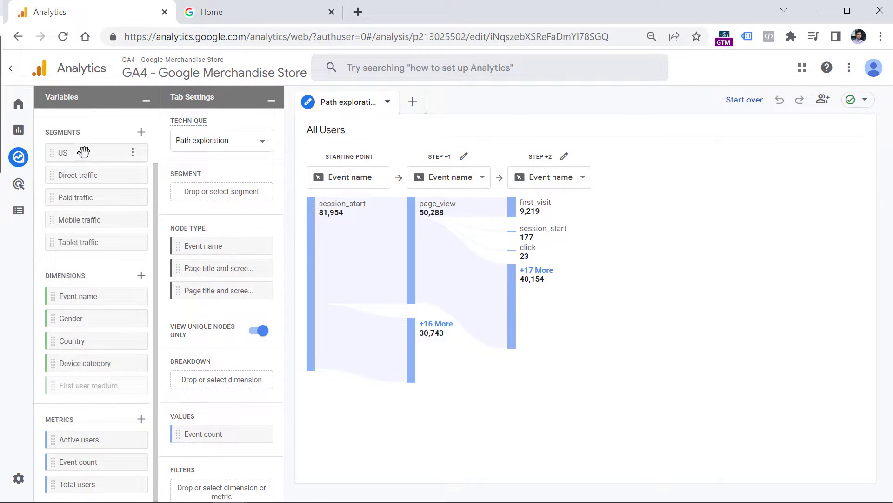
{"action": "left_click_drag", "start_coordinate": [83, 151], "coordinate": [207, 194]}
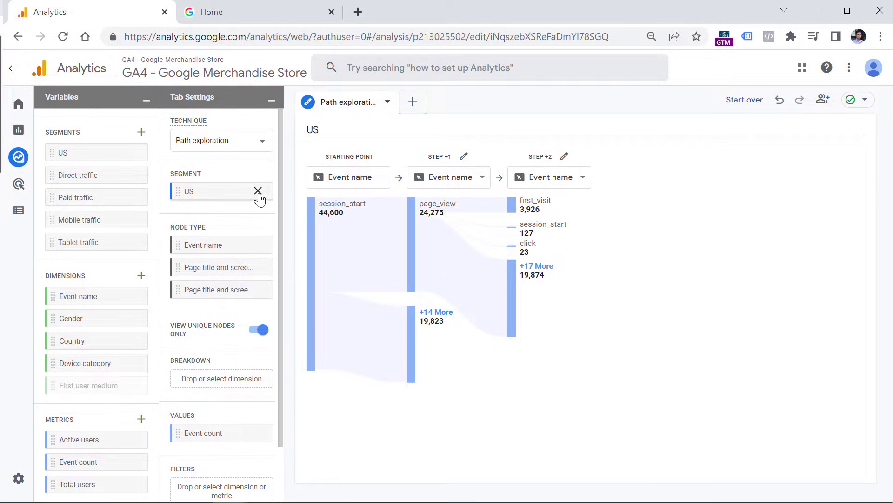
{"action": "left_click", "coordinate": [258, 191]}
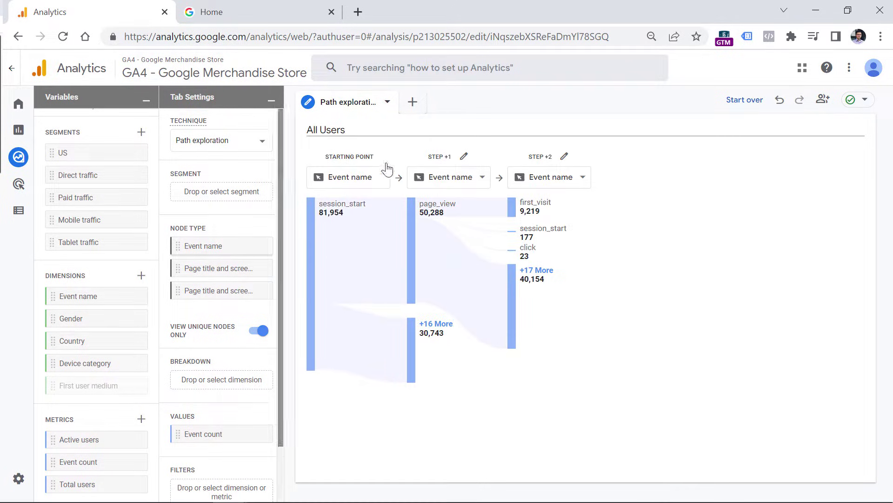
{"action": "left_click", "coordinate": [470, 182]}
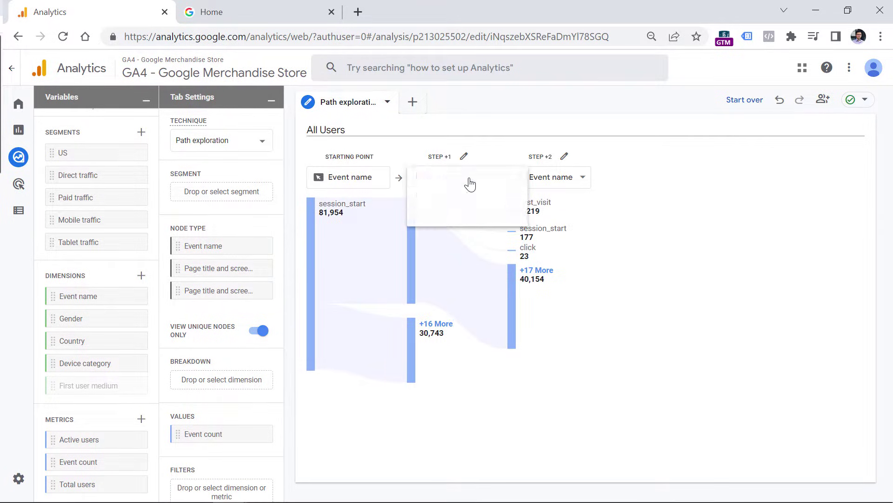
{"action": "left_click", "coordinate": [494, 150]}
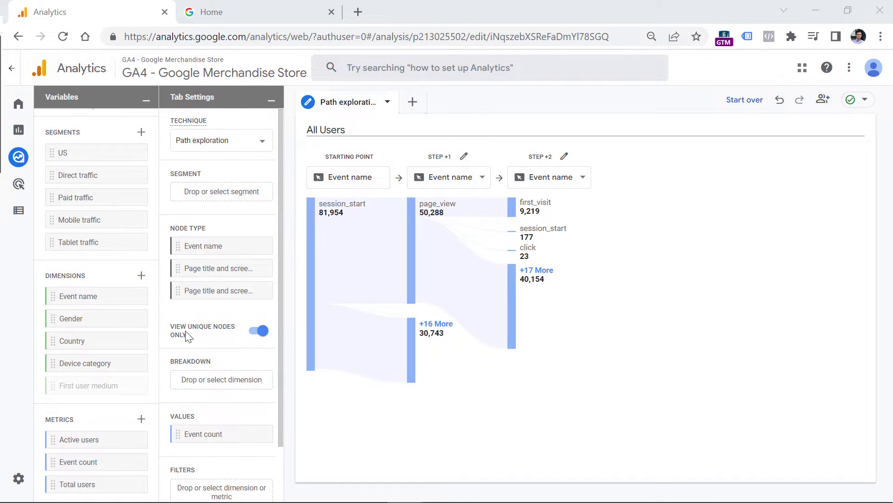
{"action": "mouse_move", "coordinate": [216, 337]}
{"action": "mouse_move", "coordinate": [219, 434]}
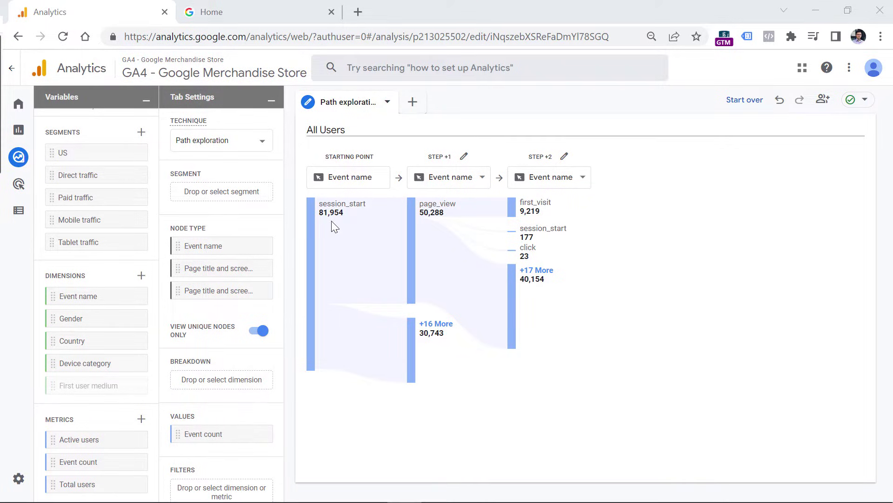
{"action": "mouse_move", "coordinate": [417, 225]}
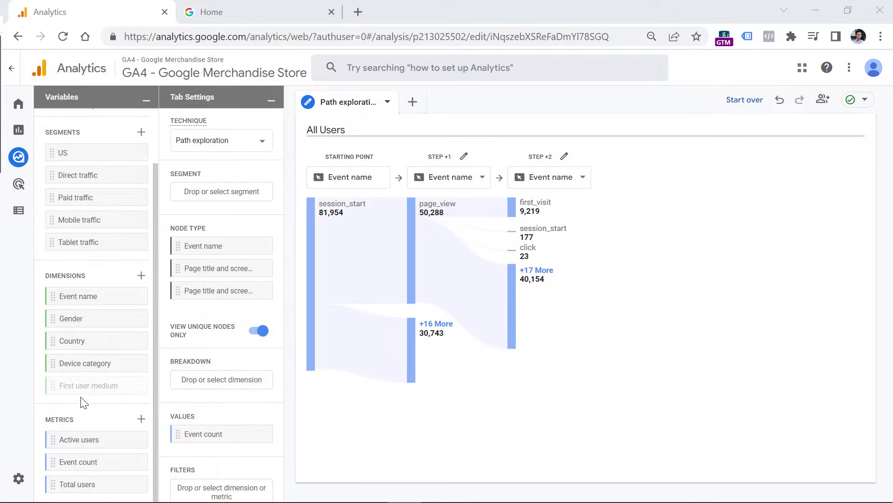
- Measure the path in Total users, then switch the values back to Event count
{"action": "left_click_drag", "start_coordinate": [80, 482], "coordinate": [205, 435]}
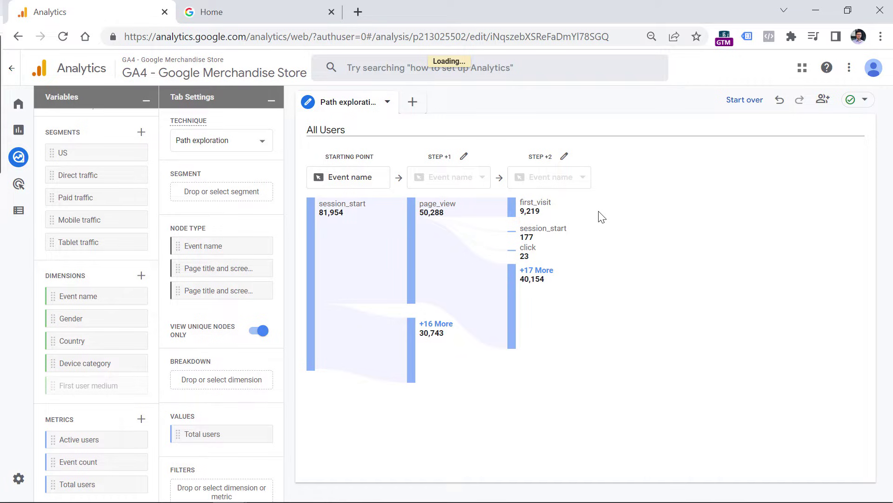
{"action": "scroll", "coordinate": [223, 312], "scroll_direction": "down", "scroll_amount": 2}
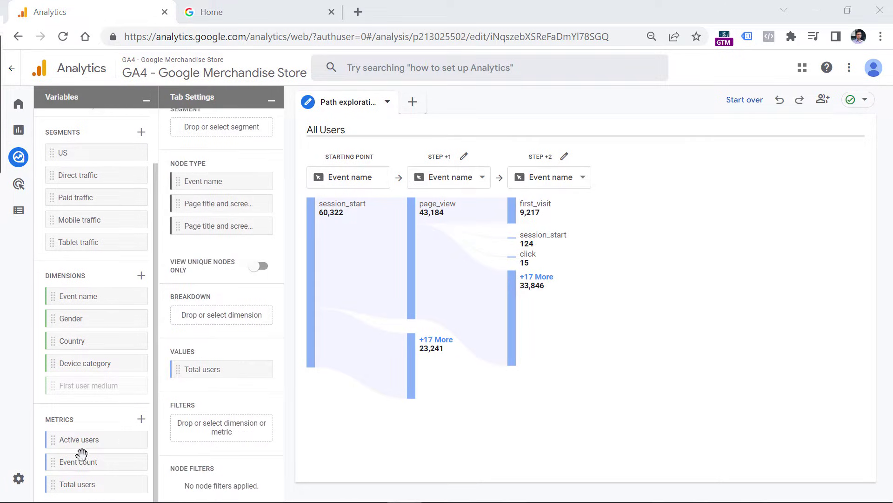
{"action": "left_click_drag", "start_coordinate": [80, 451], "coordinate": [201, 372]}
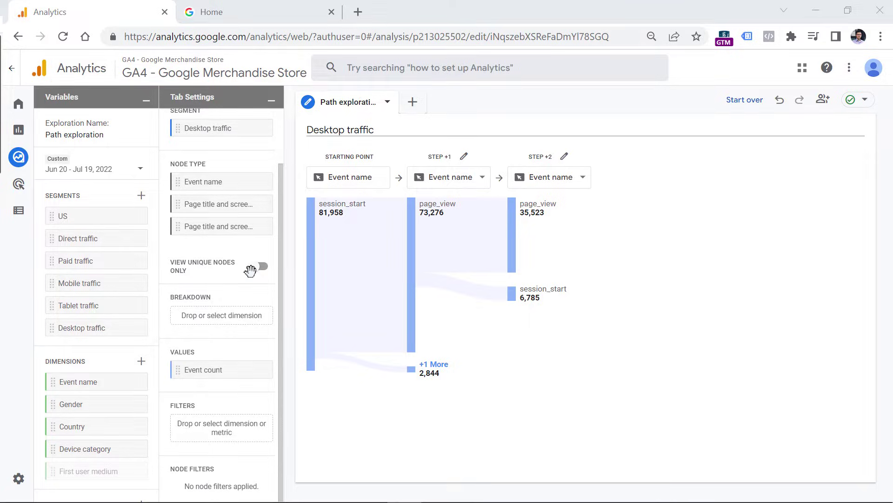
{"action": "mouse_move", "coordinate": [343, 212]}
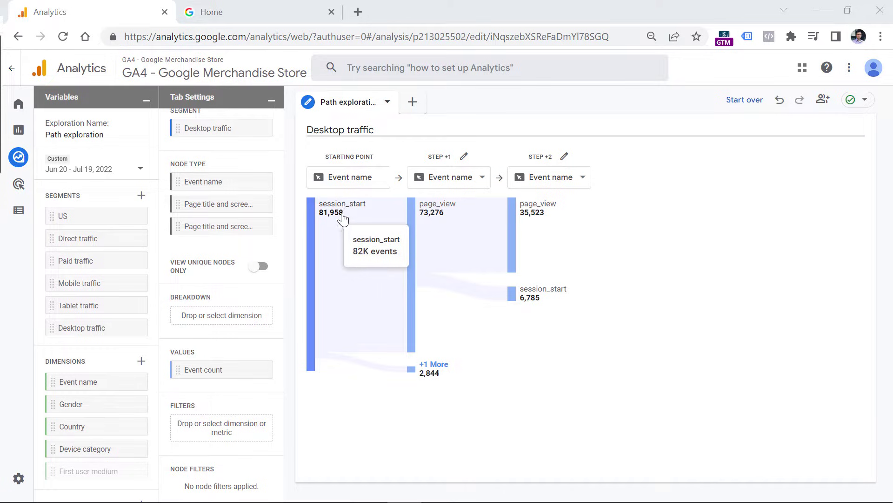
{"action": "mouse_move", "coordinate": [439, 214]}
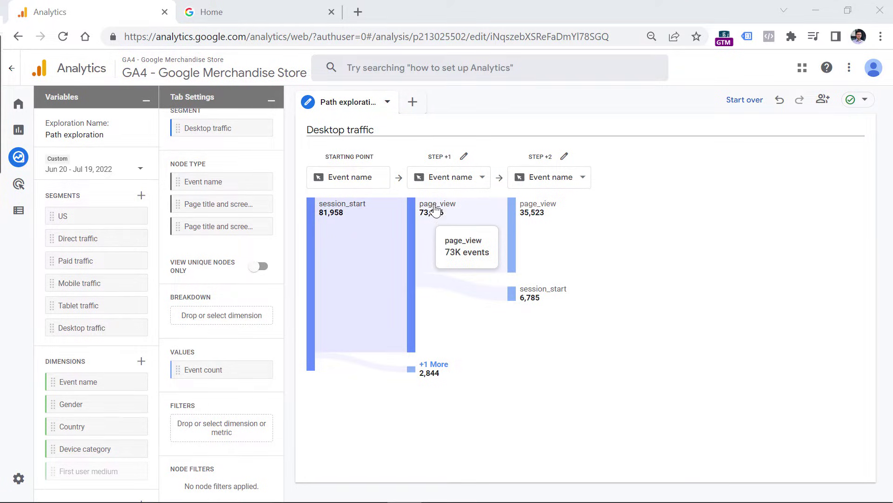
{"action": "mouse_move", "coordinate": [539, 214]}
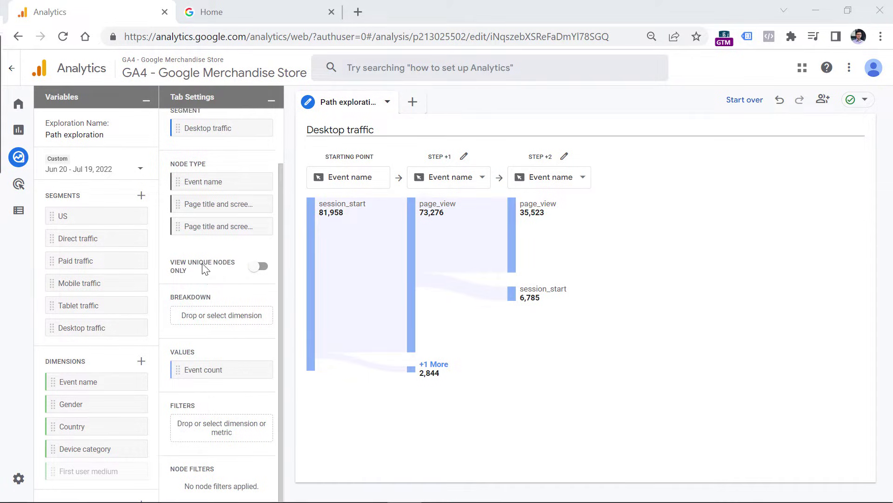
{"action": "mouse_move", "coordinate": [209, 275]}
- Show unique nodes only and expand new_recent_active_user into step +3, led by first_visit (10,142)
{"action": "left_click", "coordinate": [257, 265]}
{"action": "mouse_move", "coordinate": [567, 210]}
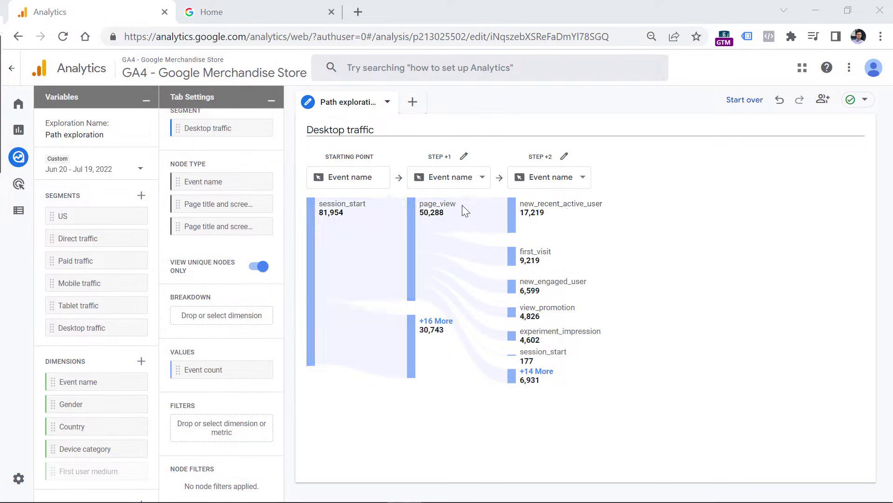
{"action": "mouse_move", "coordinate": [344, 211]}
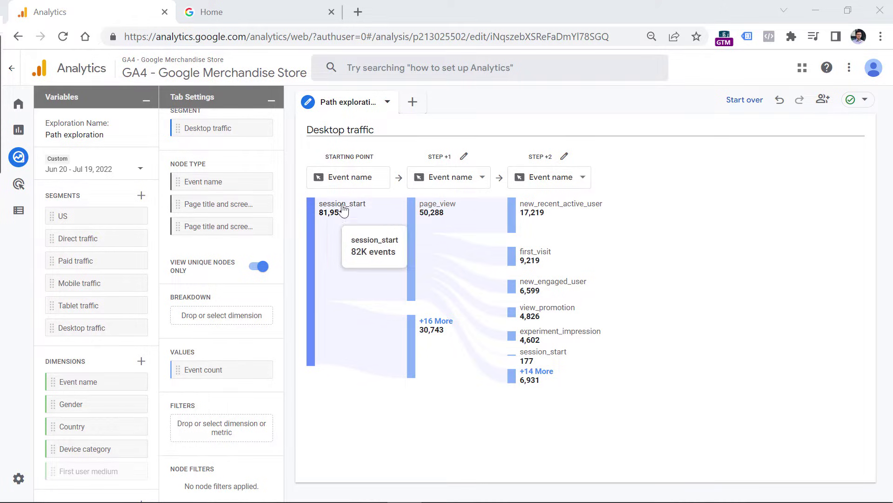
{"action": "mouse_move", "coordinate": [439, 214]}
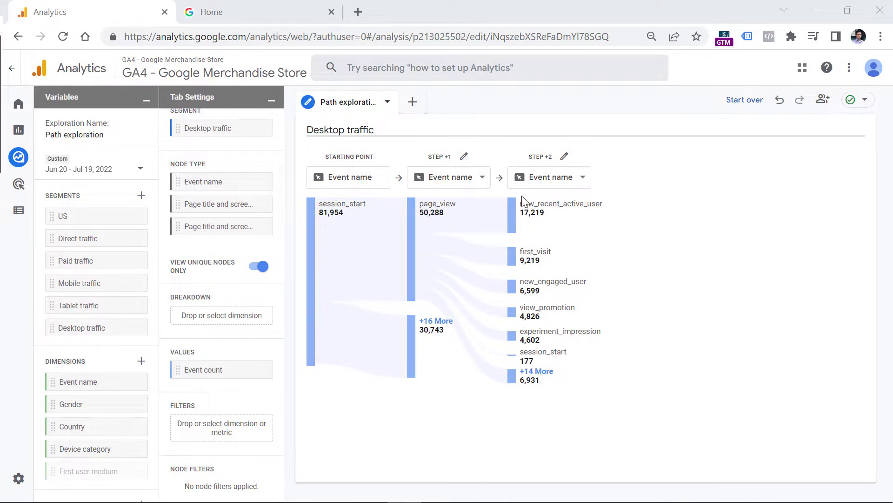
{"action": "left_click", "coordinate": [559, 215]}
{"action": "mouse_move", "coordinate": [638, 296]}
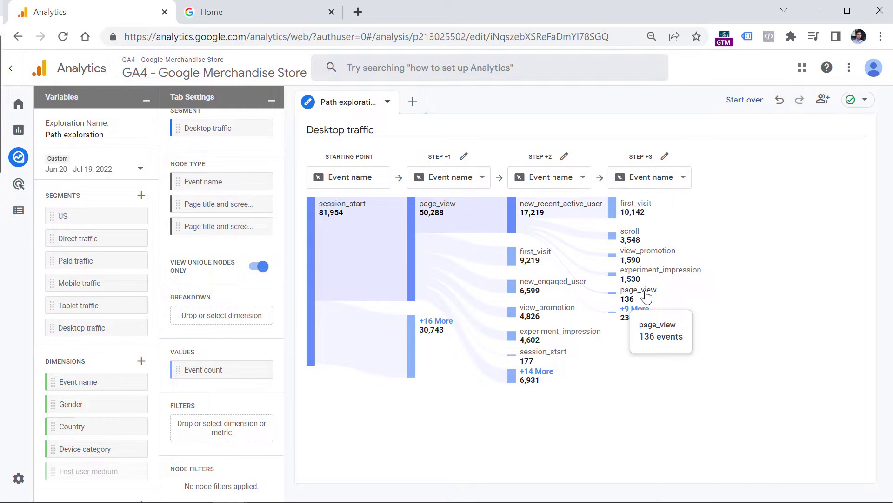
{"action": "mouse_move", "coordinate": [219, 270]}
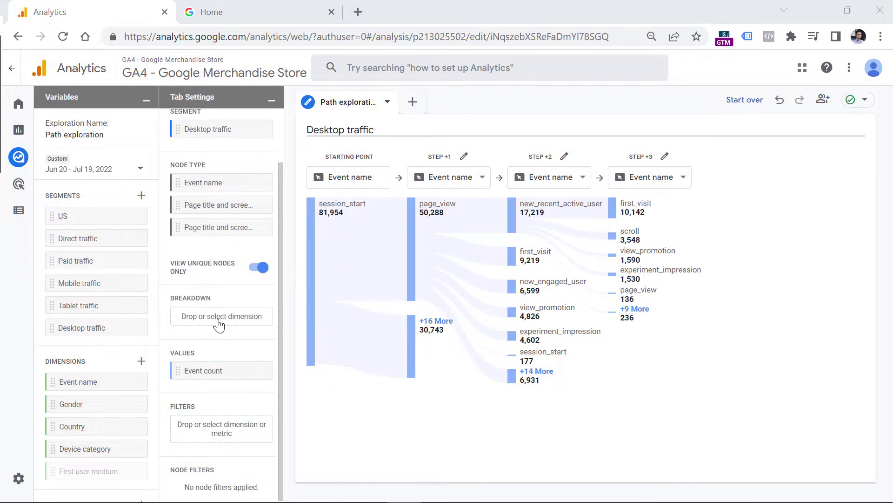
- Add Device category as the path breakdown dimension
{"action": "left_click", "coordinate": [223, 320]}
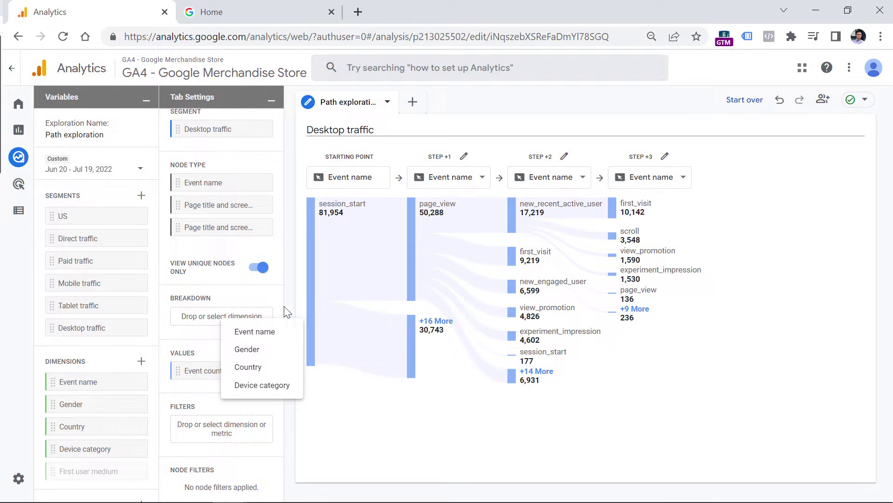
{"action": "left_click", "coordinate": [263, 387]}
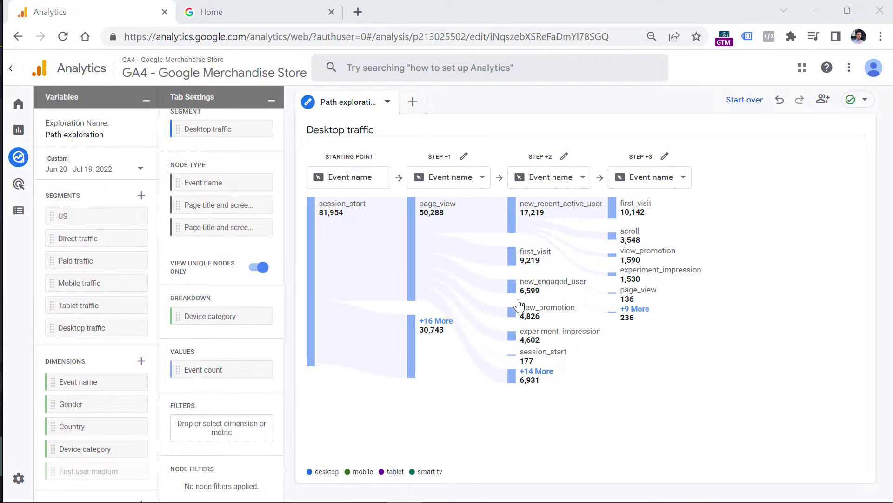
{"action": "scroll", "coordinate": [246, 282], "scroll_direction": "up", "scroll_amount": 2}
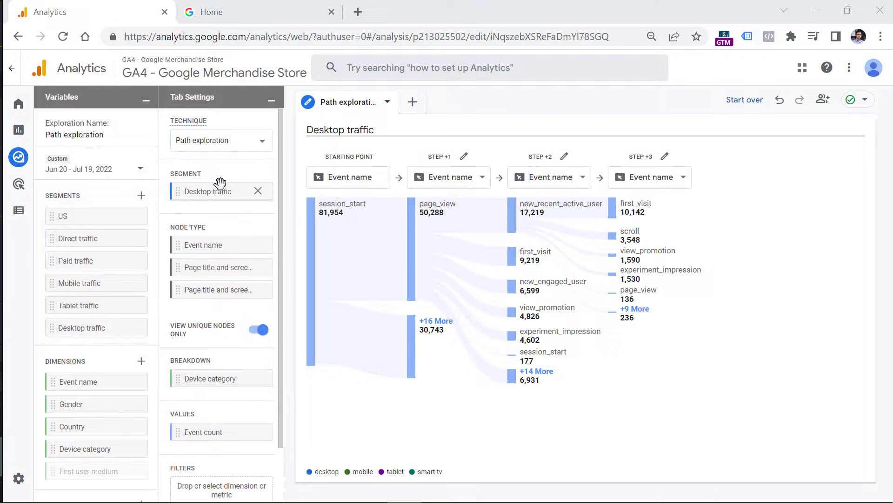
{"action": "scroll", "coordinate": [228, 196], "scroll_direction": "down", "scroll_amount": 2}
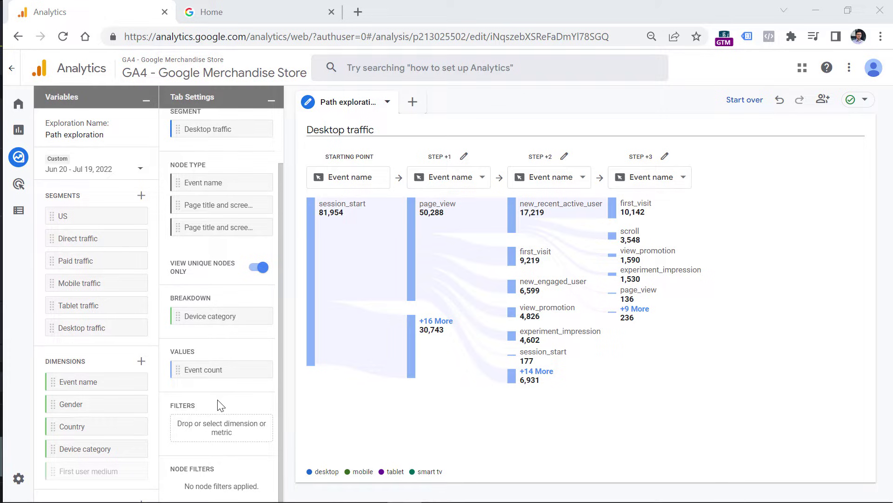
- Filter the exploration to Country exactly matching United States
{"action": "left_click", "coordinate": [216, 430]}
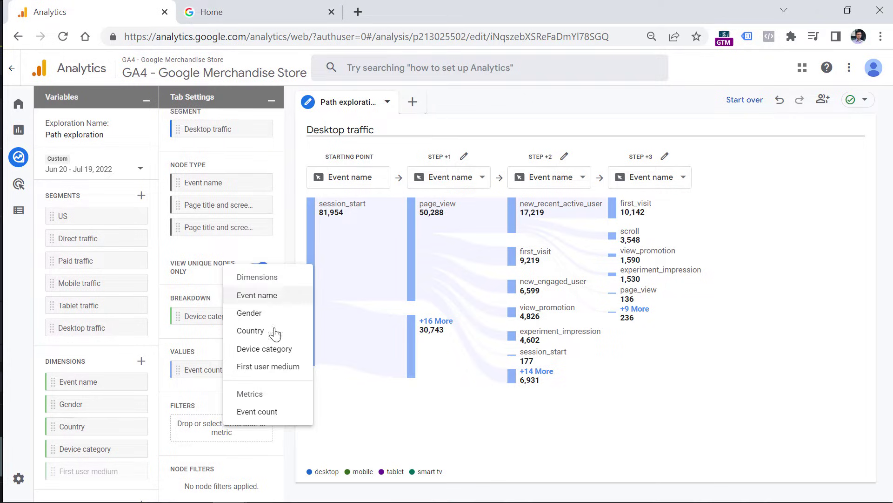
{"action": "left_click", "coordinate": [250, 331]}
{"action": "scroll", "coordinate": [221, 372], "scroll_direction": "down", "scroll_amount": 2}
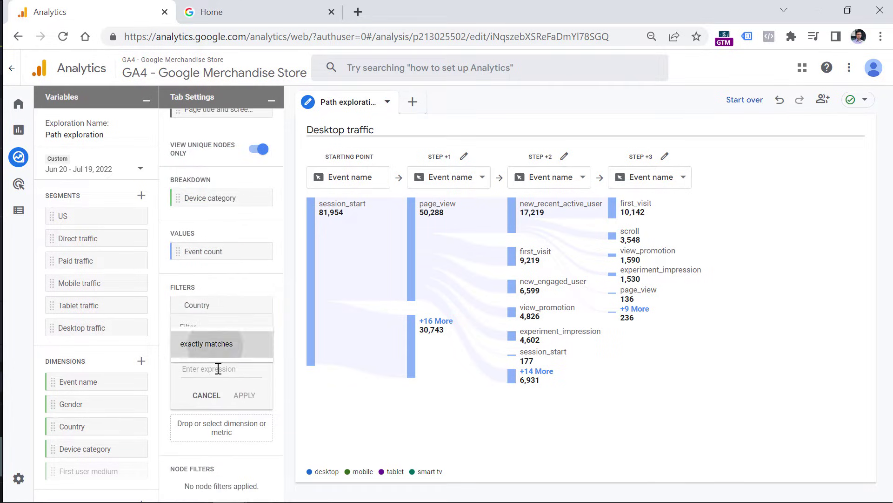
{"action": "left_click", "coordinate": [217, 368]}
{"action": "type", "text": "united"}
{"action": "left_click", "coordinate": [225, 393]}
{"action": "left_click", "coordinate": [245, 395]}
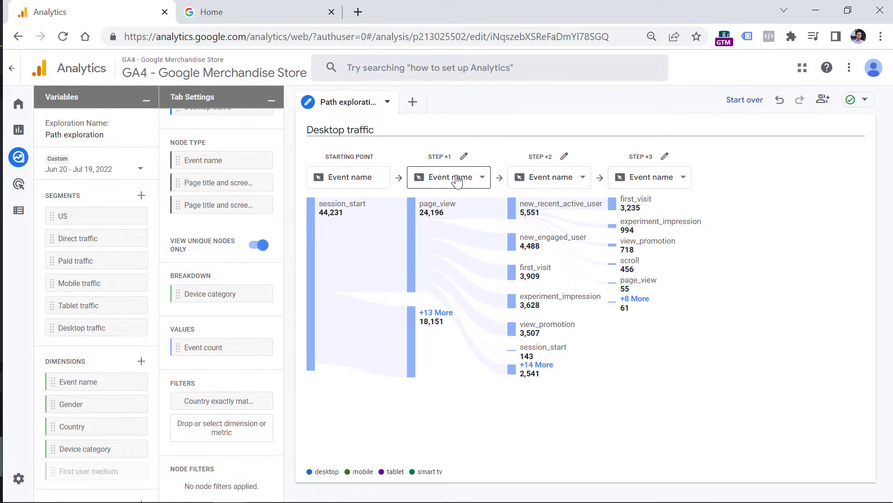
- Show page titles at step +1 and expand Home (20,521) into a step +2 column
{"action": "left_click", "coordinate": [457, 178]}
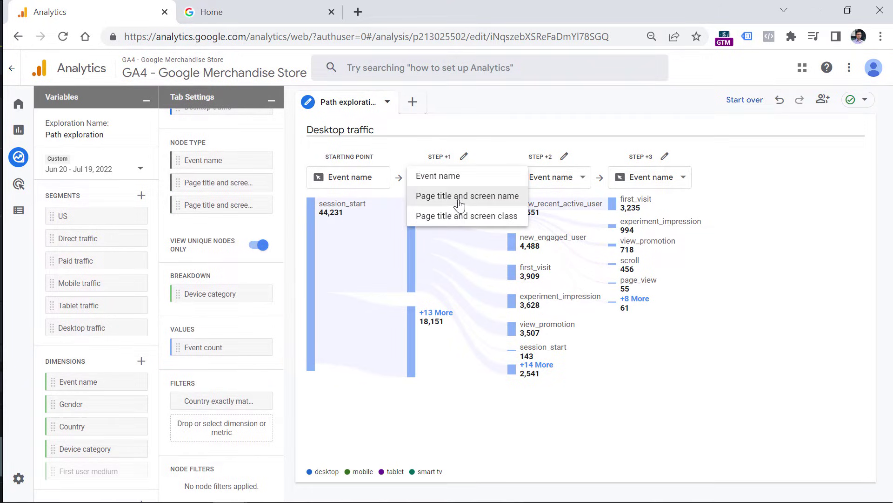
{"action": "left_click", "coordinate": [457, 197]}
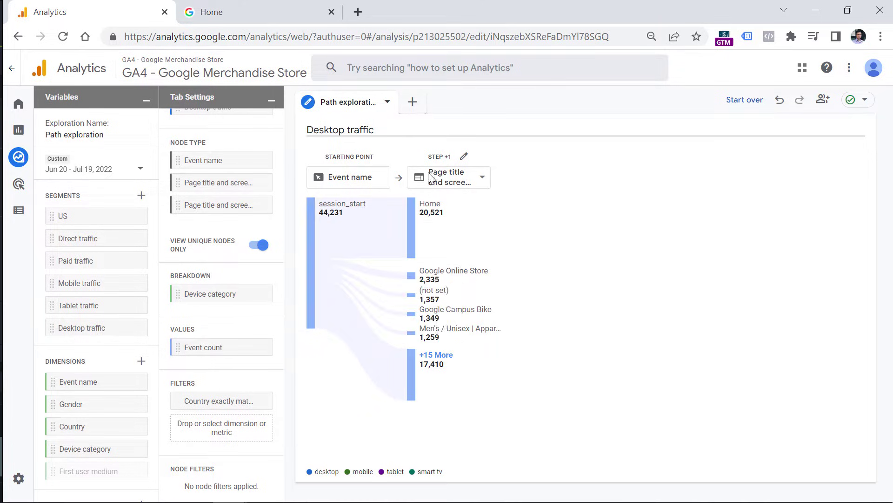
{"action": "left_click", "coordinate": [430, 213]}
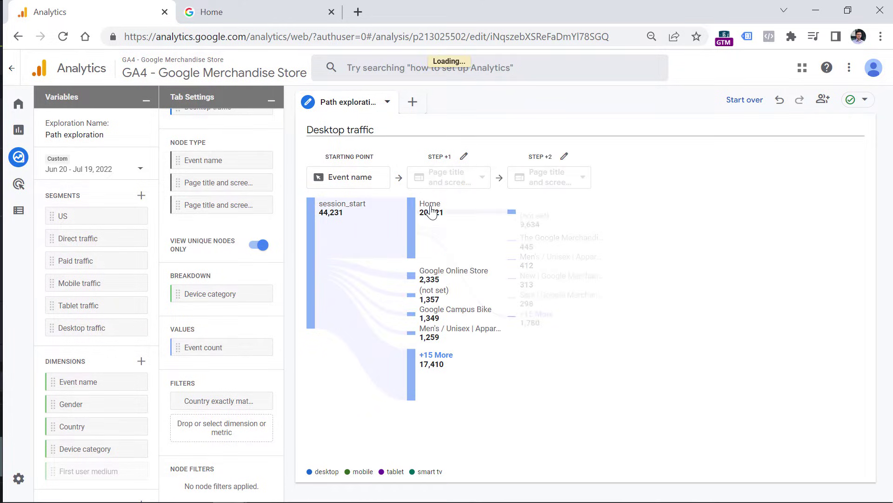
{"action": "left_click", "coordinate": [430, 212]}
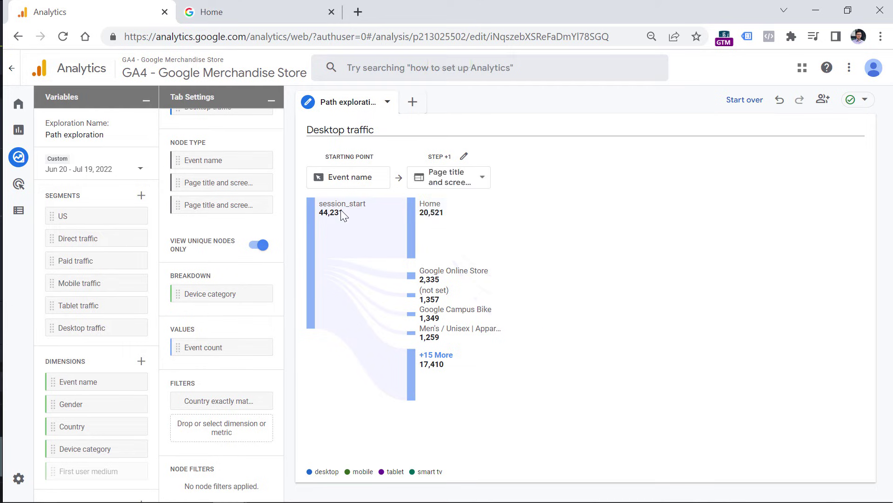
{"action": "mouse_move", "coordinate": [342, 214]}
{"action": "mouse_move", "coordinate": [430, 212]}
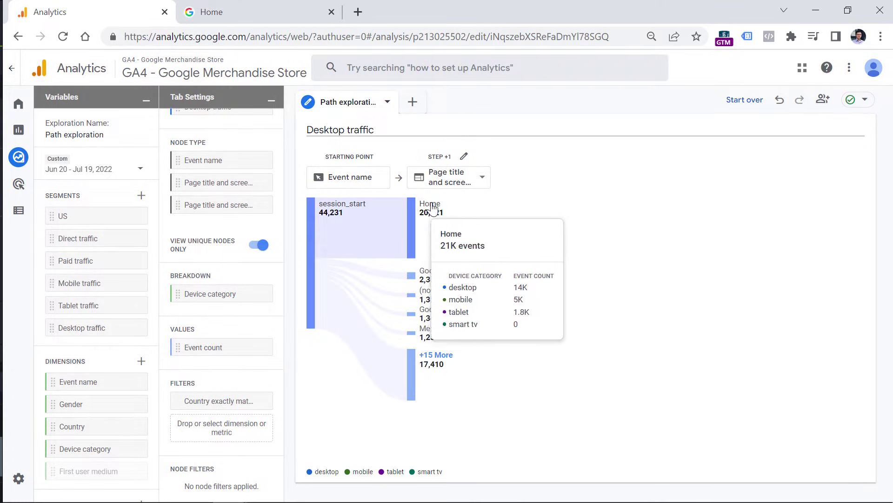
{"action": "left_click", "coordinate": [430, 212]}
{"action": "mouse_move", "coordinate": [533, 211]}
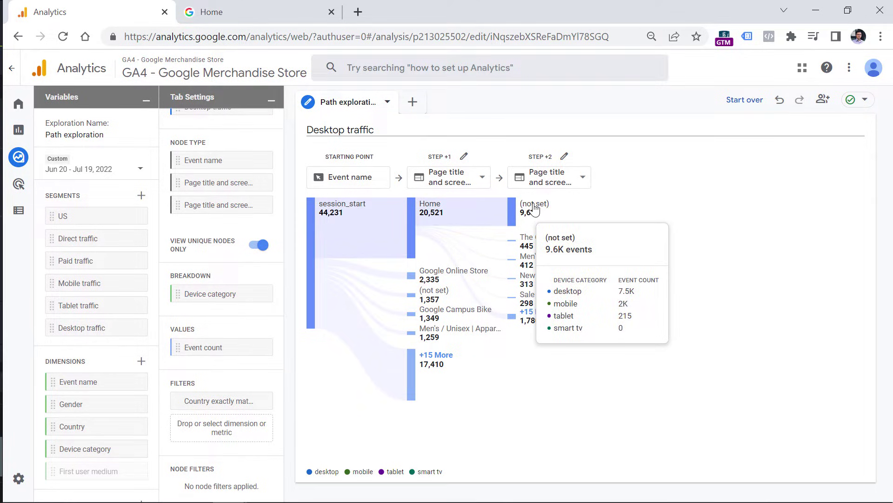
{"action": "left_click", "coordinate": [534, 209]}
{"action": "mouse_move", "coordinate": [585, 222]}
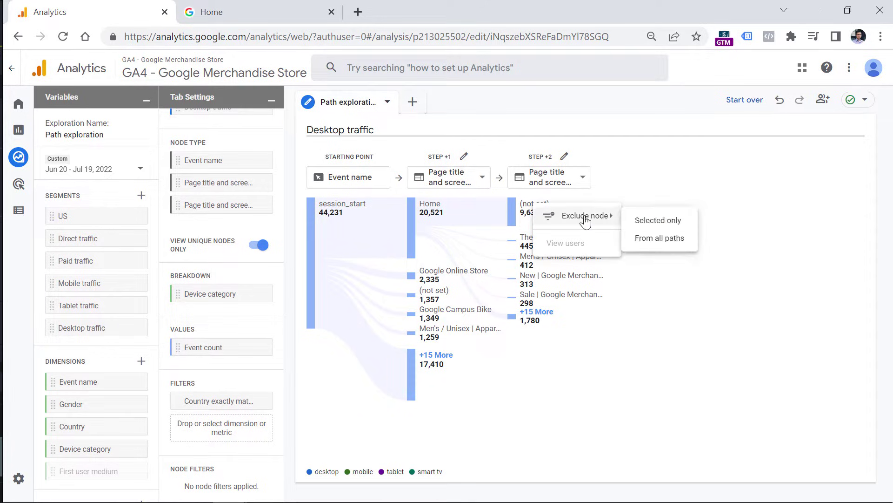
{"action": "left_click", "coordinate": [662, 239]}
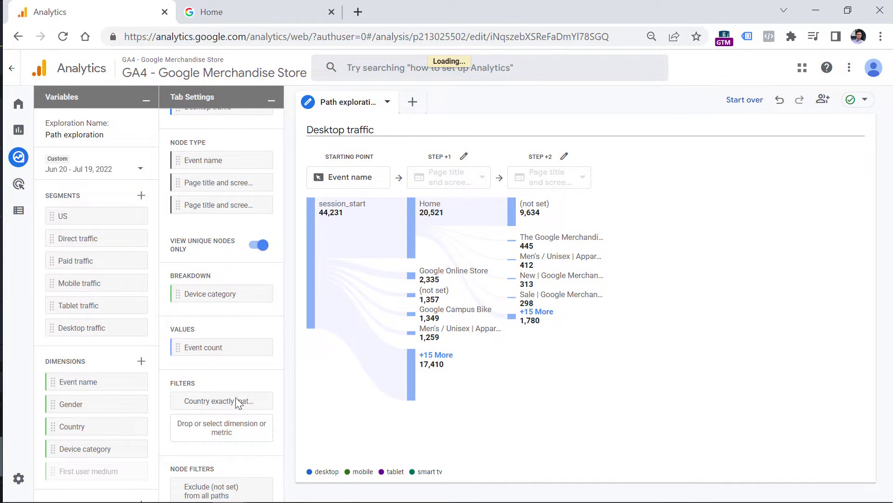
{"action": "mouse_move", "coordinate": [216, 471]}
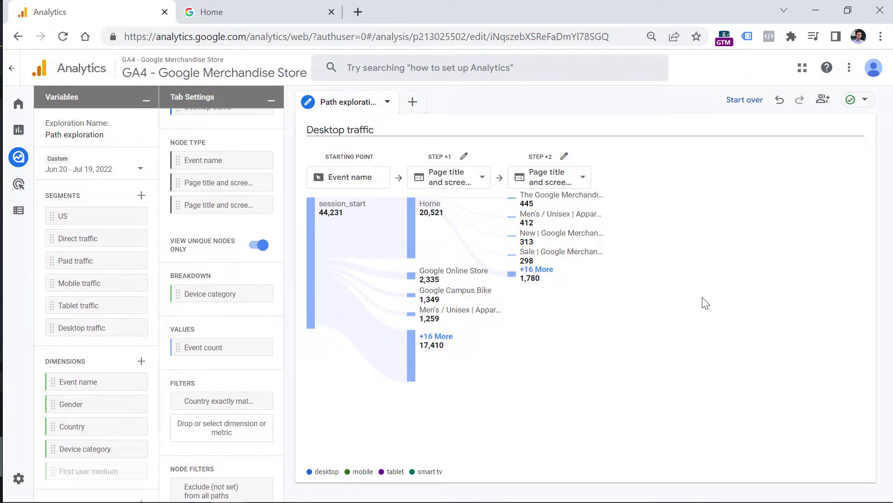
{"action": "left_click", "coordinate": [779, 103]}
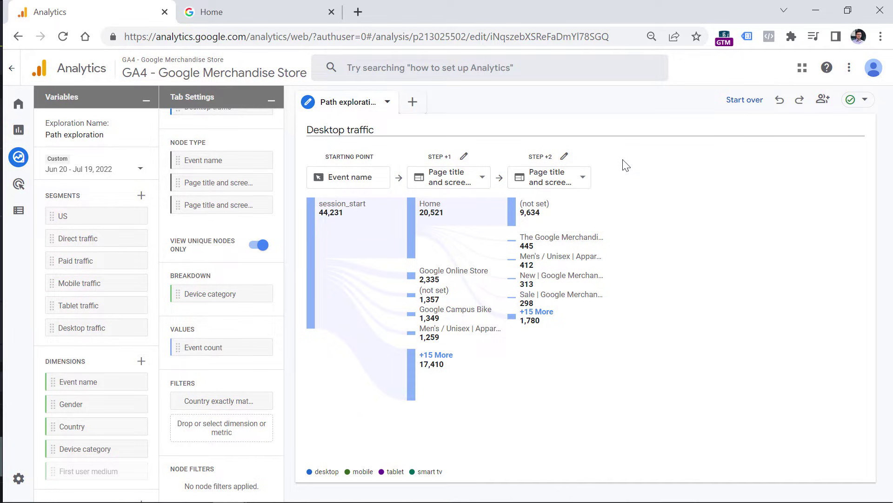
- Start over and make the purchase event the path's ending point
{"action": "mouse_move", "coordinate": [351, 200]}
{"action": "left_click", "coordinate": [745, 100]}
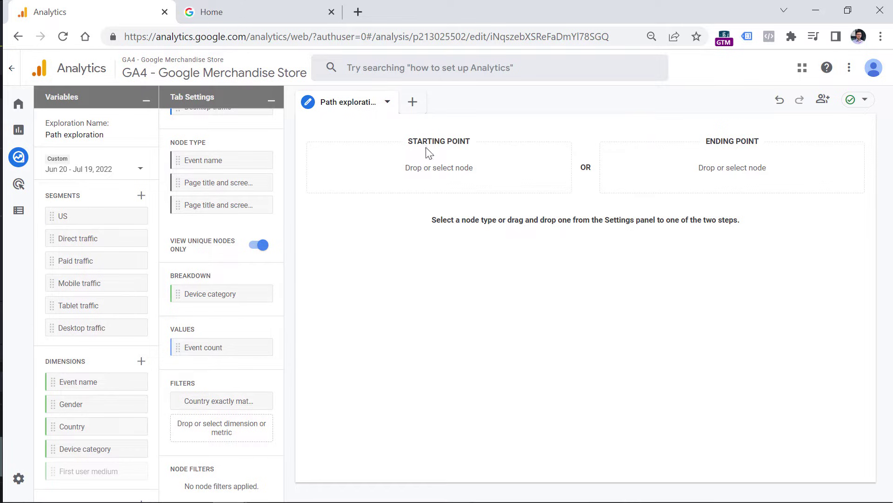
{"action": "left_click", "coordinate": [733, 175]}
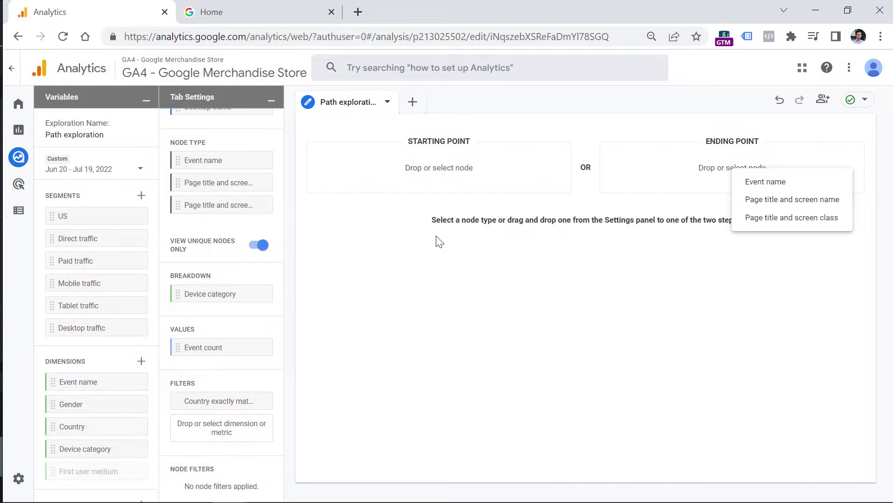
{"action": "left_click", "coordinate": [772, 183]}
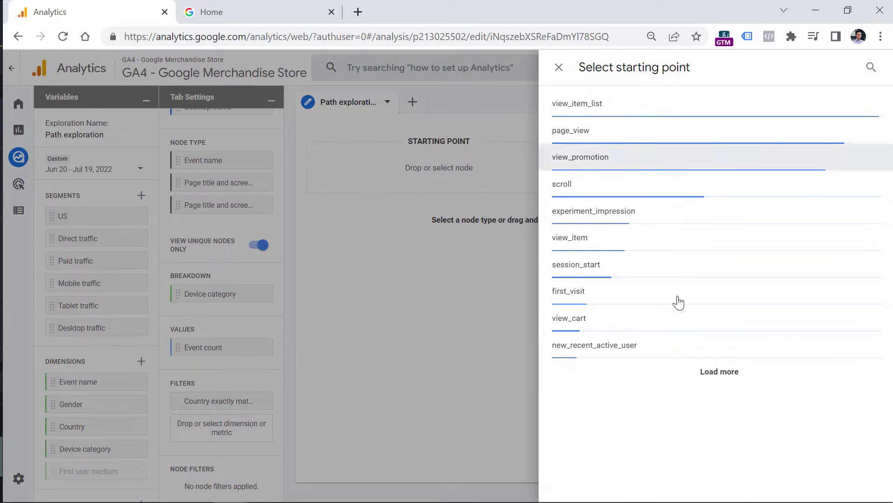
{"action": "left_click", "coordinate": [871, 67]}
{"action": "type", "text": "purchase"}
{"action": "key", "text": "BackSpace"}
{"action": "type", "text": "se"}
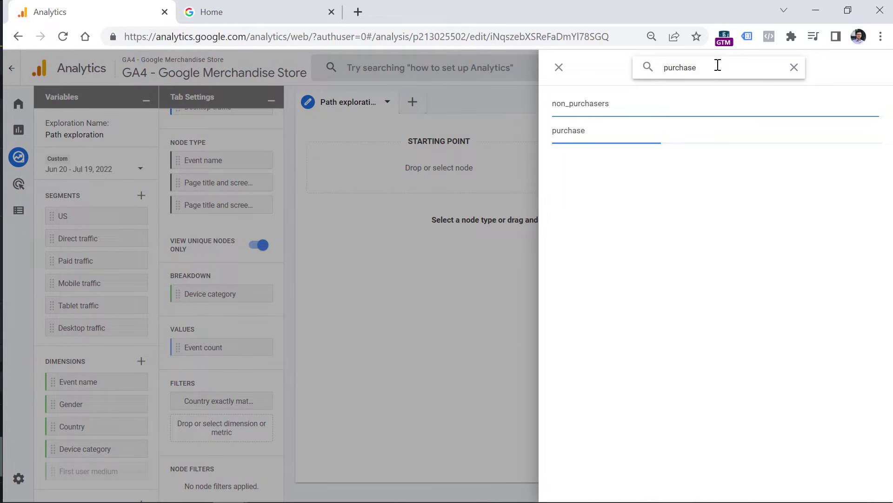
{"action": "left_click", "coordinate": [589, 132]}
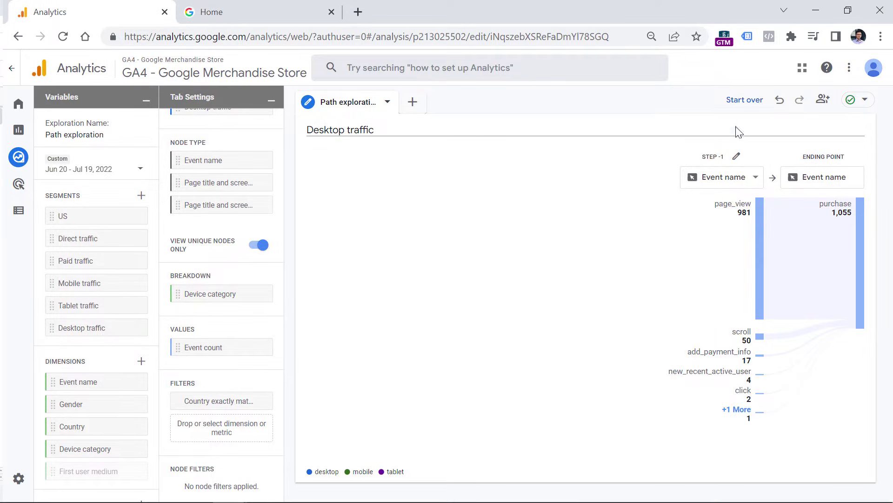
{"action": "left_click", "coordinate": [730, 182]}
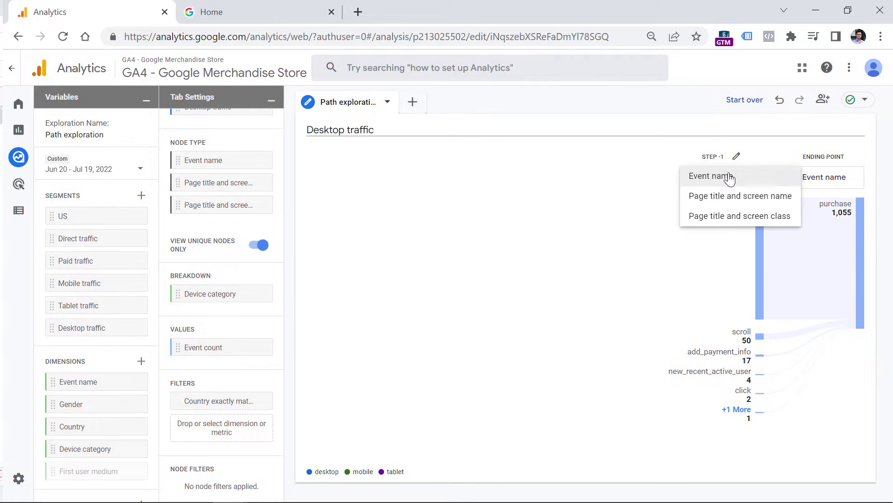
- Set the step -1 nodes before purchase to Page title and screen name
{"action": "left_click", "coordinate": [732, 196]}
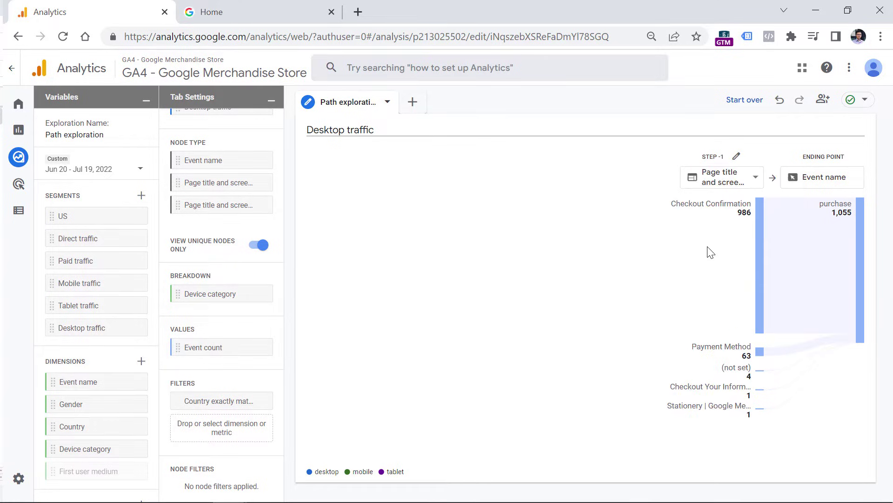
{"action": "left_click", "coordinate": [733, 181]}
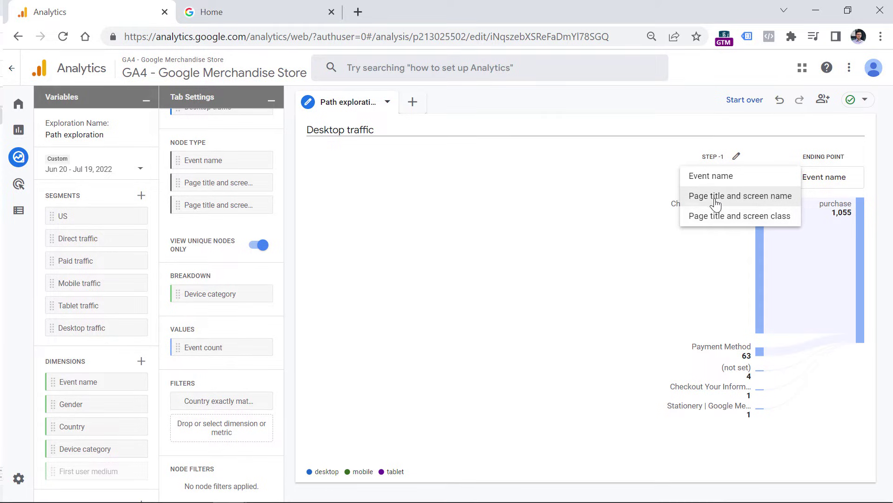
{"action": "left_click", "coordinate": [713, 218]}
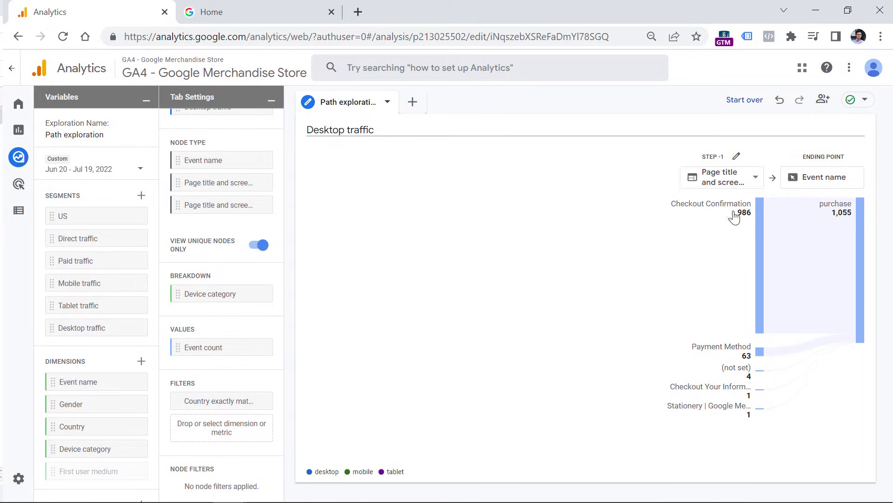
- Trace back from Checkout Confirmation through Payment Method and the checkout information page to step -4
{"action": "left_click", "coordinate": [762, 262]}
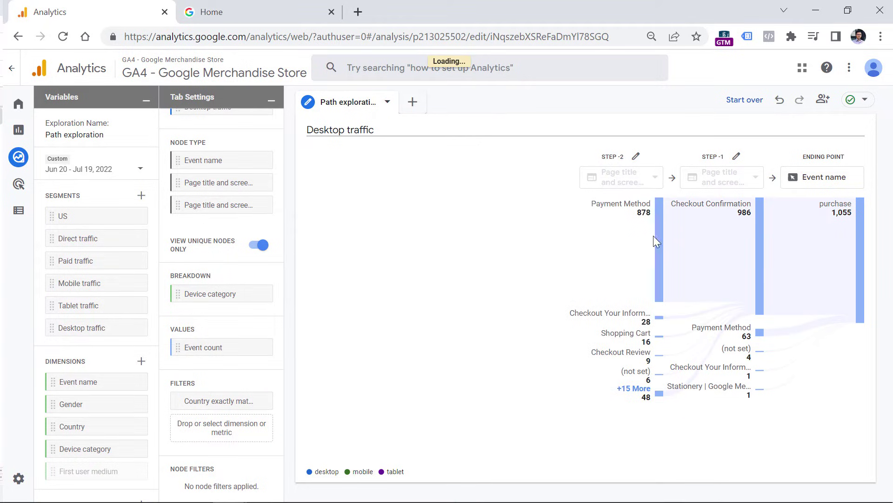
{"action": "left_click", "coordinate": [660, 246]}
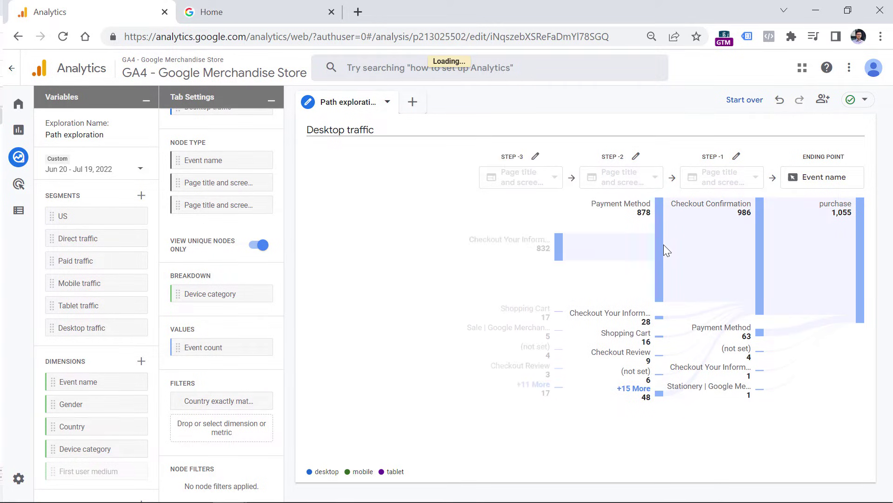
{"action": "left_click", "coordinate": [558, 250]}
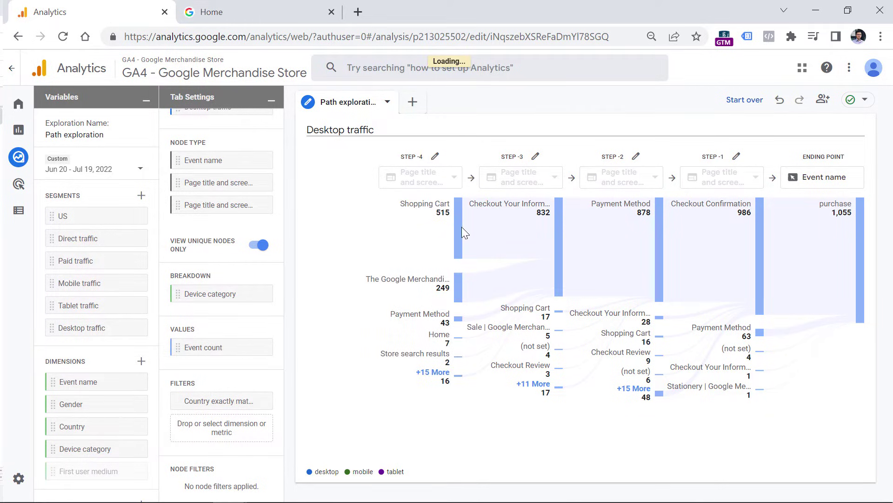
{"action": "mouse_move", "coordinate": [456, 289]}
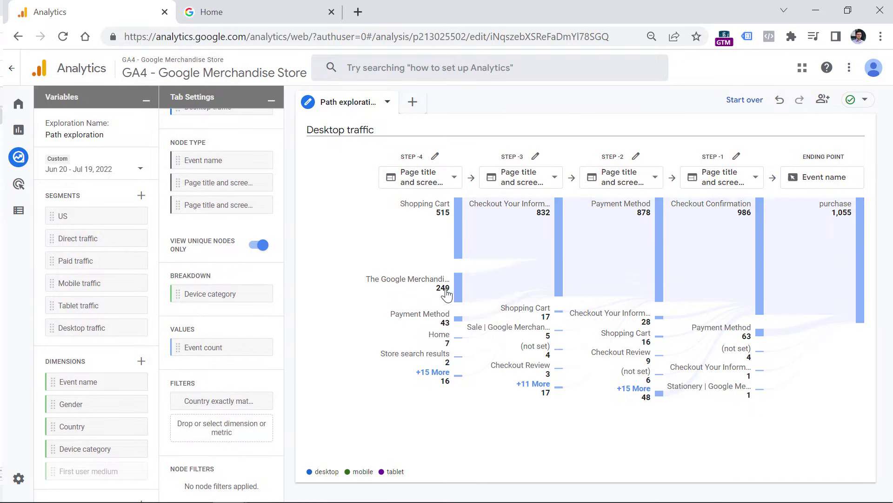
{"action": "mouse_move", "coordinate": [659, 262]}
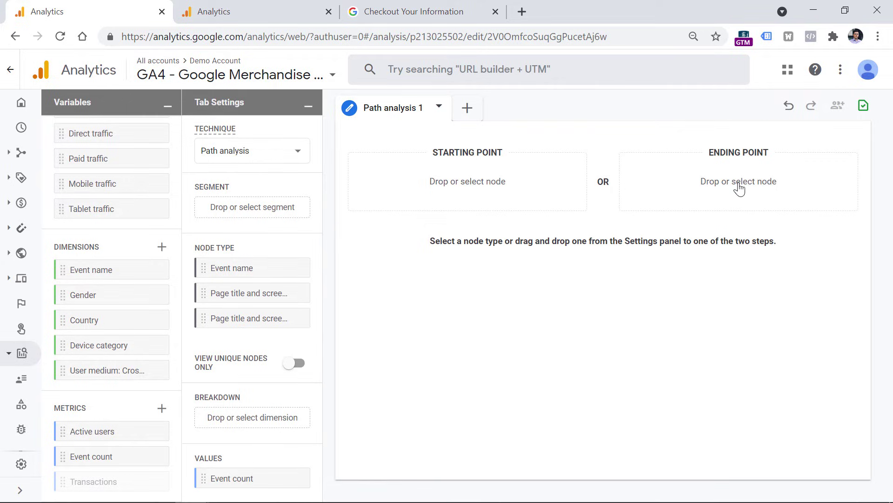
- Set the errors event (3,530) as the ending point, found by searching 'error'
{"action": "left_click", "coordinate": [740, 188]}
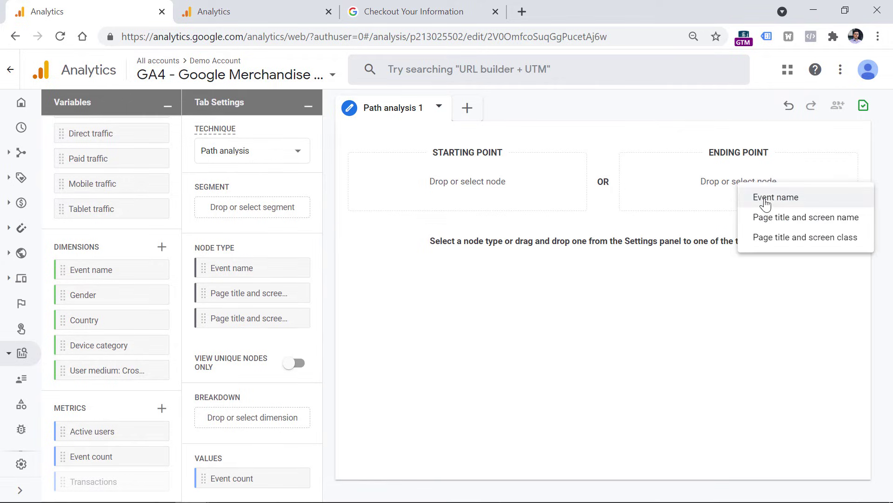
{"action": "left_click", "coordinate": [753, 197]}
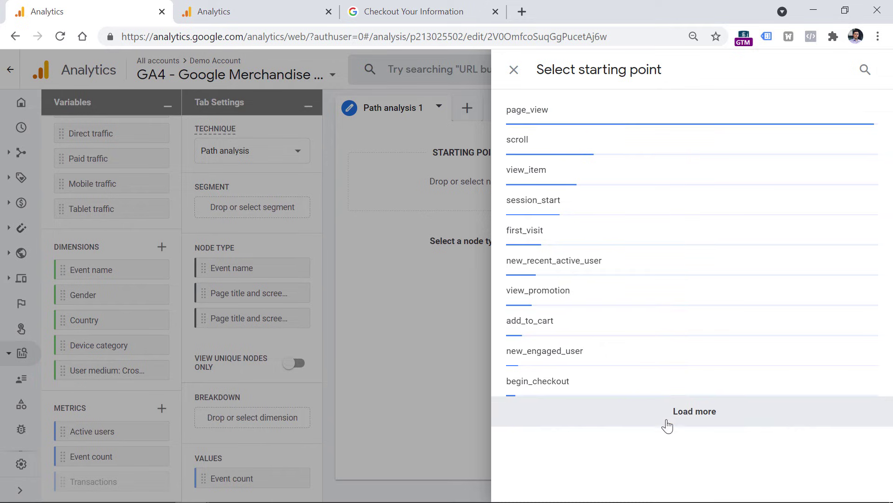
{"action": "left_click", "coordinate": [864, 70]}
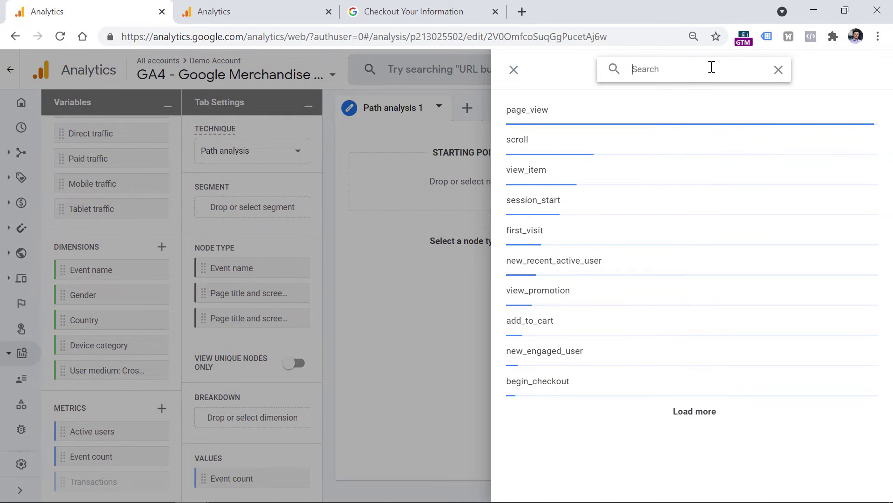
{"action": "type", "text": "error"}
{"action": "left_click", "coordinate": [525, 112]}
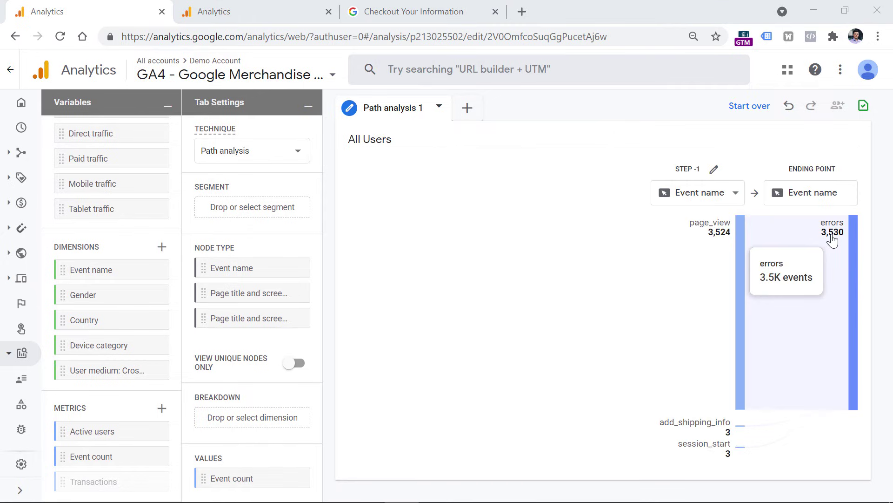
{"action": "scroll", "coordinate": [103, 196], "scroll_direction": "up", "scroll_amount": 3}
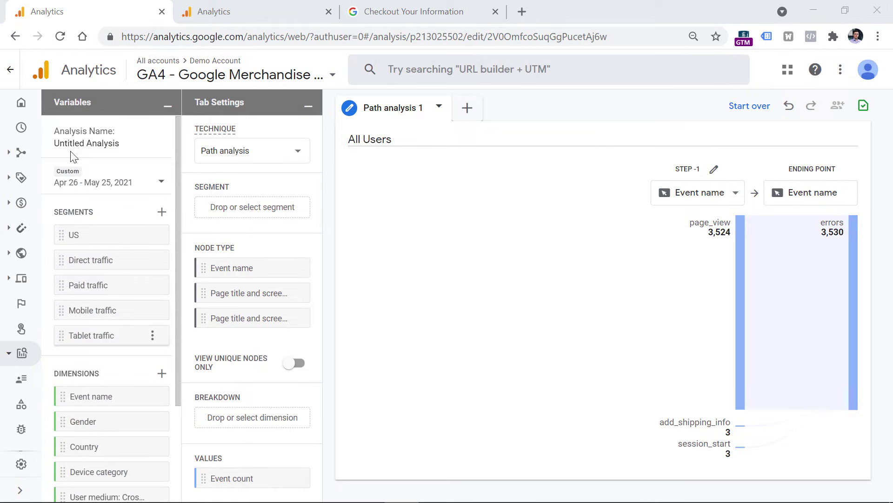
- Apply a May 21 – May 24, 2021 date range, leaving errors at 725
{"action": "left_click", "coordinate": [110, 185]}
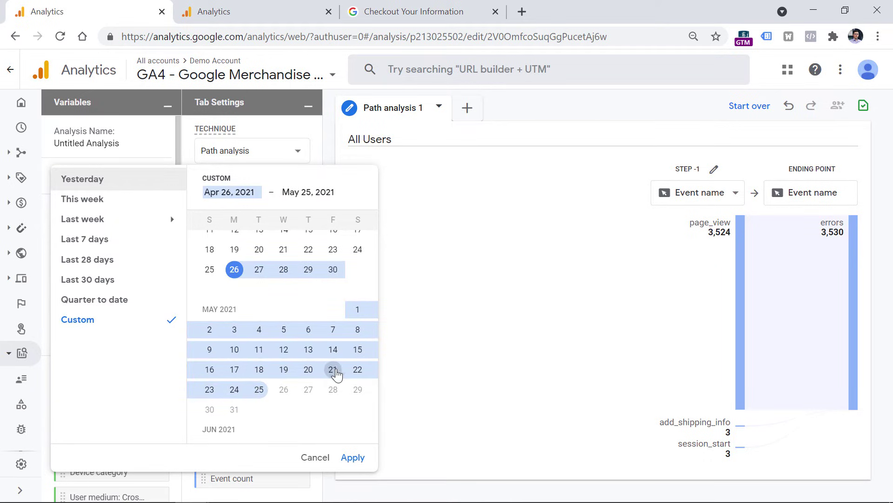
{"action": "left_click", "coordinate": [333, 369]}
{"action": "left_click", "coordinate": [234, 389]}
{"action": "left_click", "coordinate": [353, 457]}
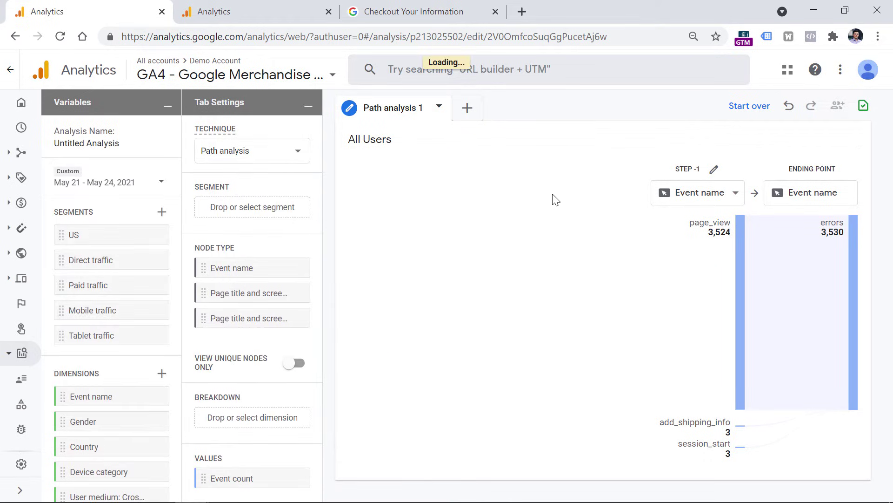
{"action": "mouse_move", "coordinate": [835, 235]}
{"action": "mouse_move", "coordinate": [711, 233]}
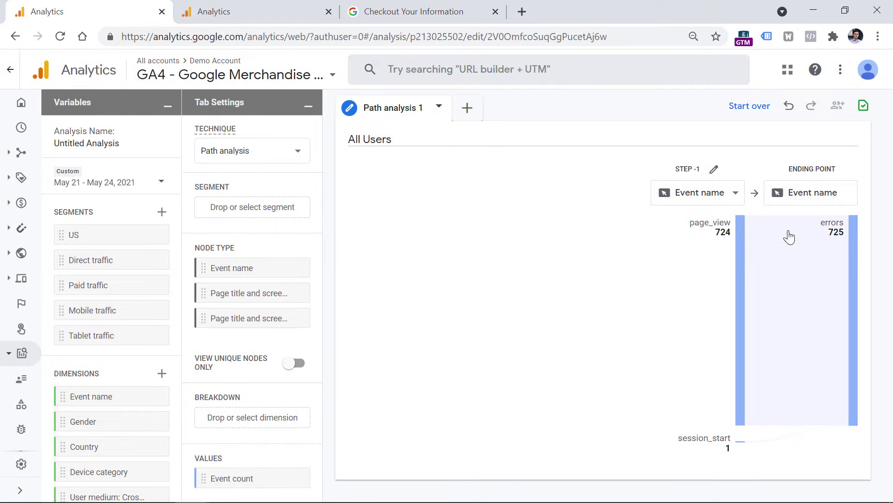
{"action": "mouse_move", "coordinate": [740, 232]}
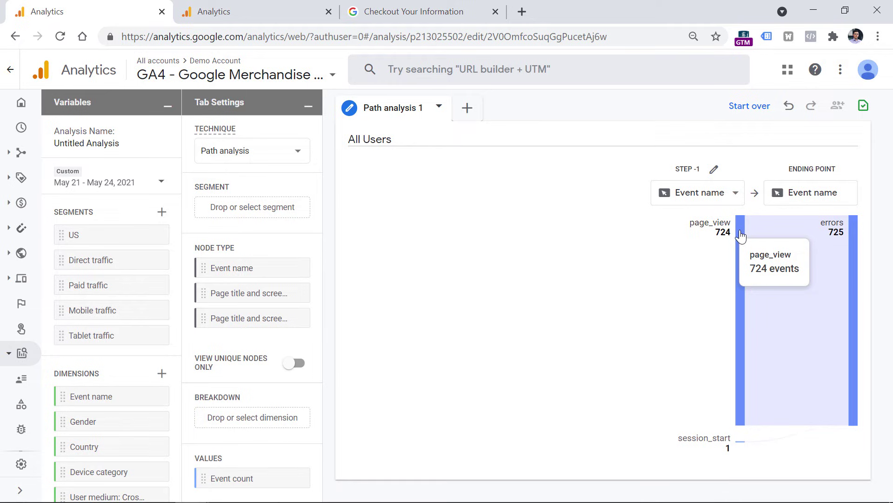
- Expand the step -1 page_view node into a step -2 column of preceding events
{"action": "left_click", "coordinate": [740, 236]}
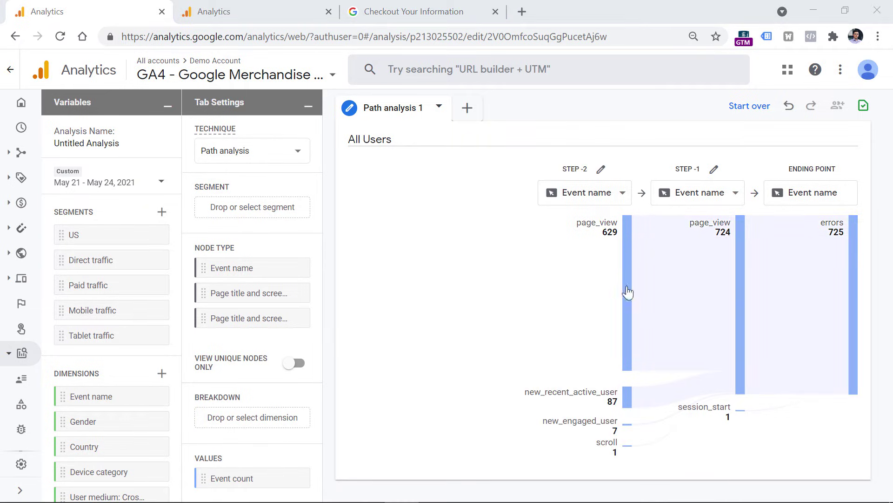
{"action": "mouse_move", "coordinate": [627, 291]}
- Show page titles at Step -2 and expand Page Unavailable to add Step -3
{"action": "left_click", "coordinate": [587, 199]}
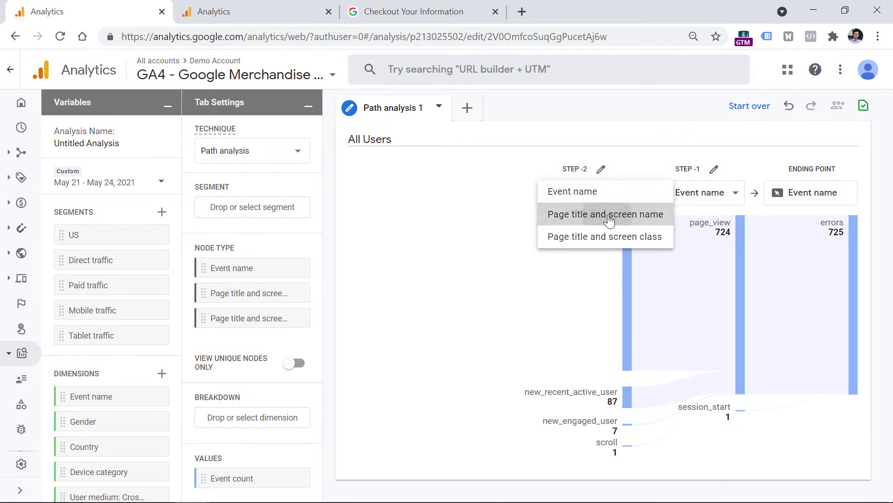
{"action": "left_click", "coordinate": [604, 215]}
{"action": "mouse_move", "coordinate": [587, 235]}
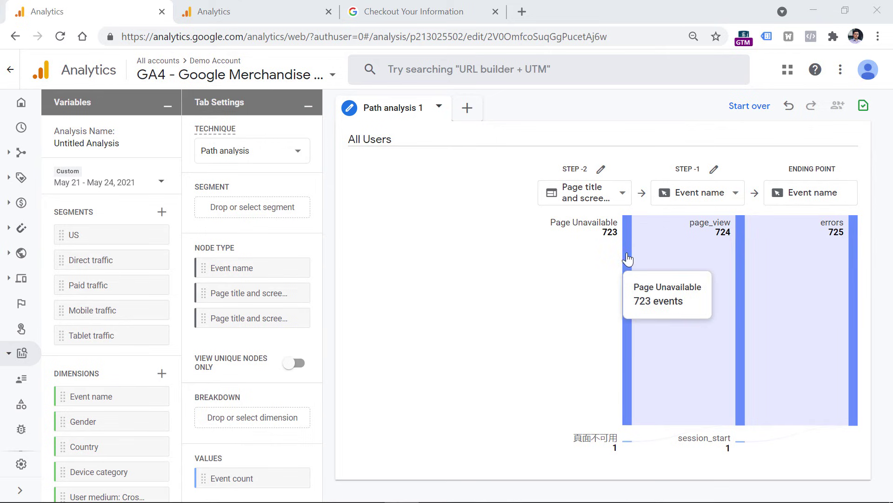
{"action": "left_click", "coordinate": [627, 259]}
- Keep Step -2 on Page title and screen name, showing Home (355) feeding Page Unavailable
{"action": "mouse_move", "coordinate": [518, 253]}
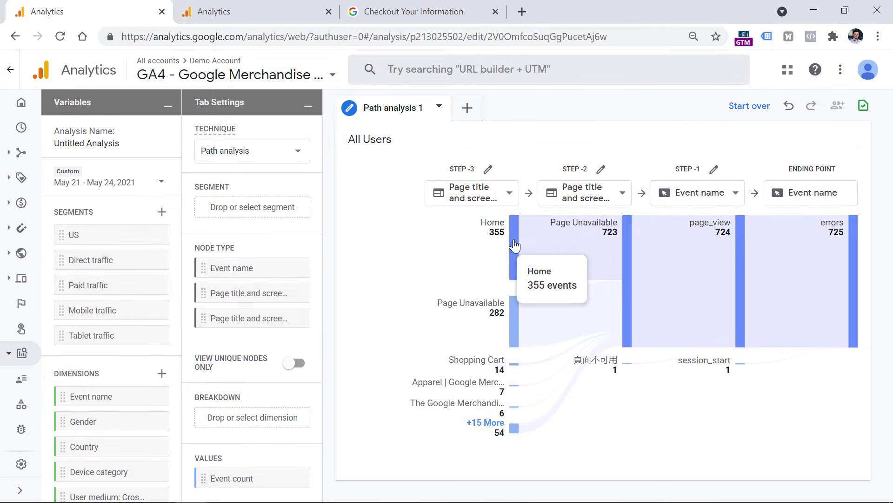
{"action": "mouse_move", "coordinate": [622, 243]}
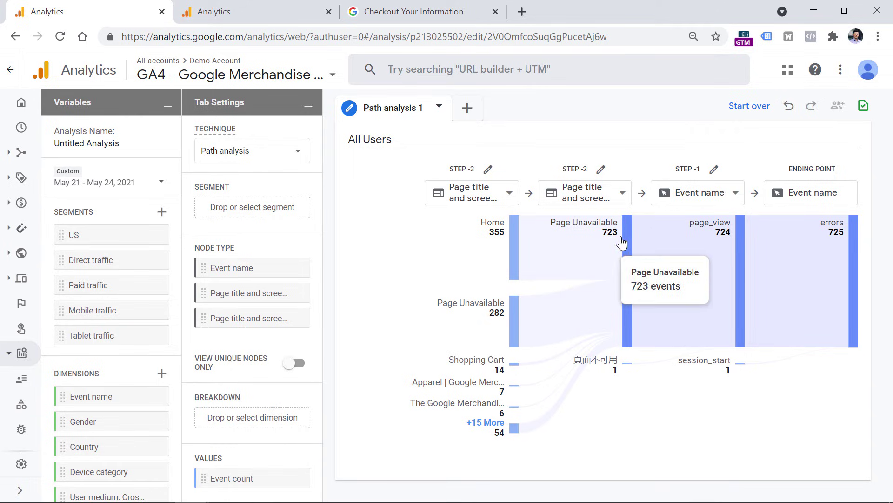
{"action": "mouse_move", "coordinate": [494, 234]}
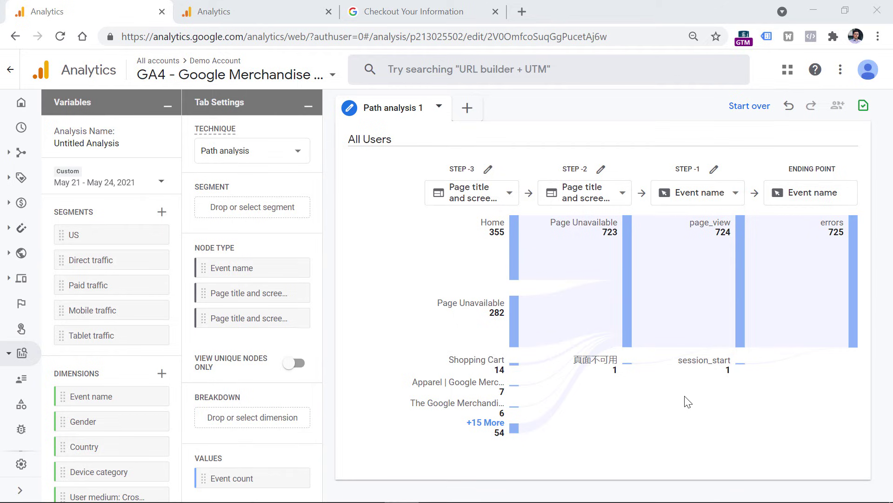
{"action": "mouse_move", "coordinate": [587, 235]}
{"action": "left_click", "coordinate": [605, 199]}
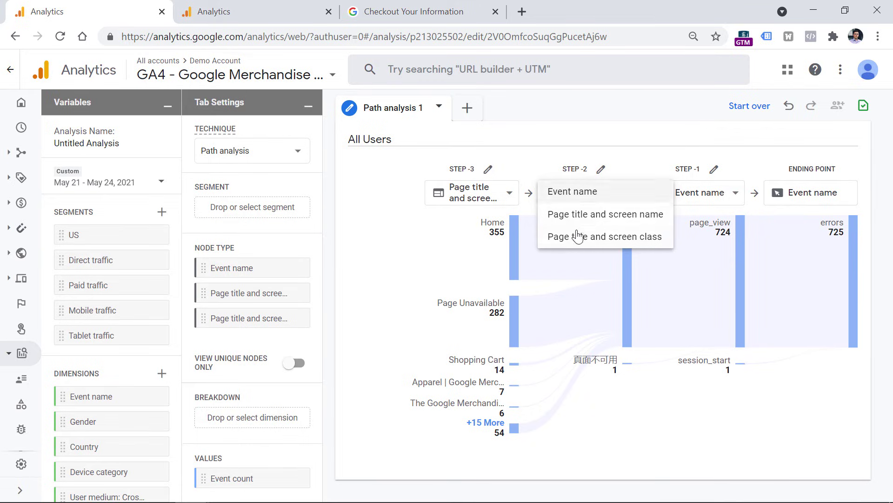
{"action": "left_click", "coordinate": [636, 140]}
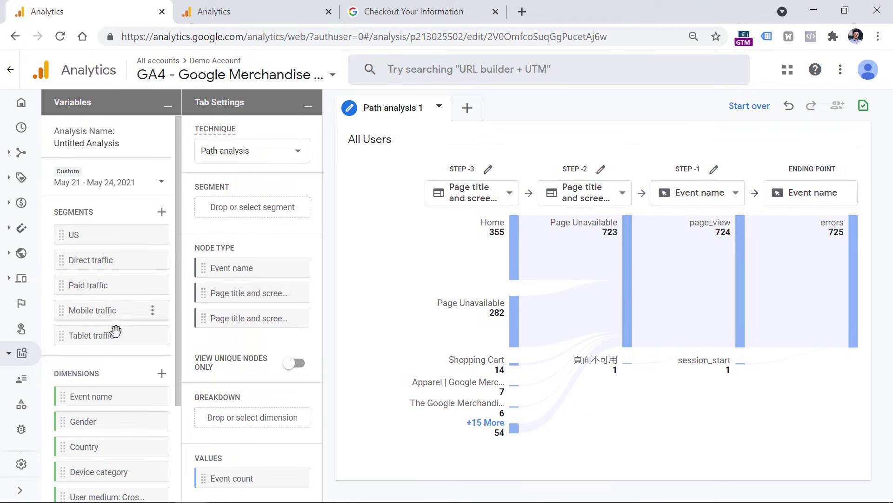
- Import the Page path + query string dimension and drag it into the Breakdown slot
{"action": "scroll", "coordinate": [112, 326], "scroll_direction": "down", "scroll_amount": 3}
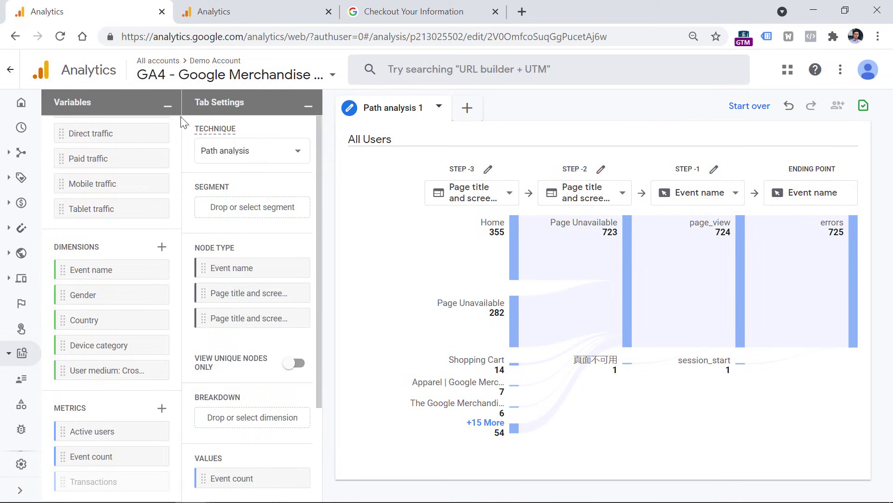
{"action": "left_click", "coordinate": [161, 247]}
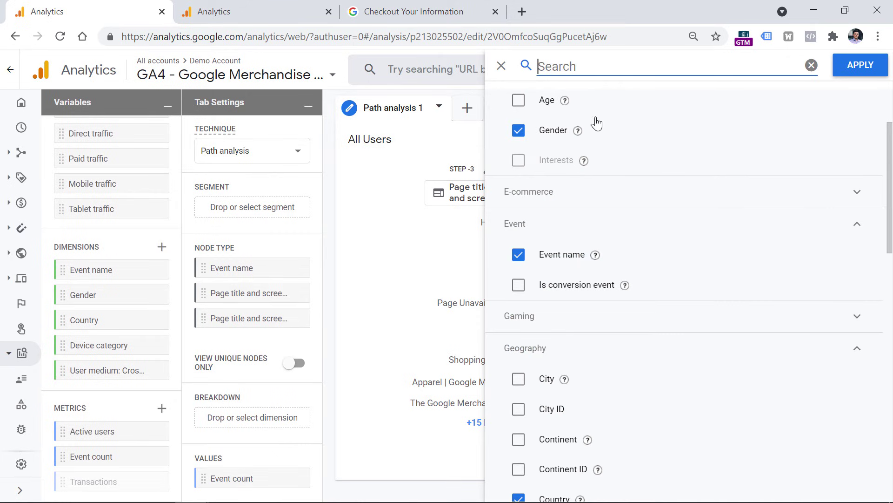
{"action": "type", "text": "page"}
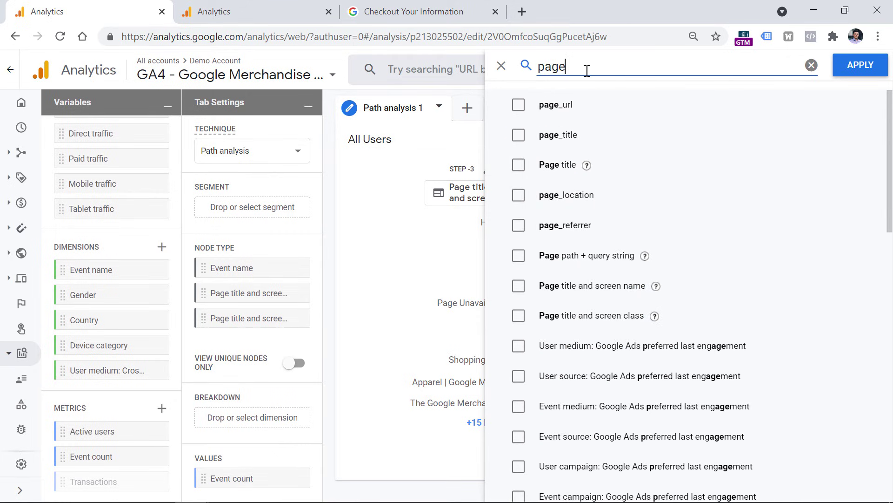
{"action": "left_click", "coordinate": [520, 256]}
{"action": "left_click", "coordinate": [864, 66]}
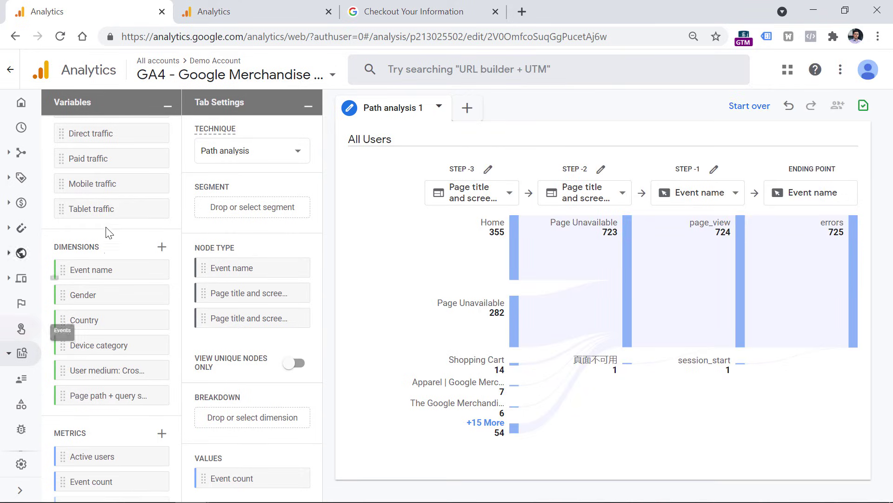
{"action": "left_click_drag", "start_coordinate": [66, 394], "coordinate": [204, 417]}
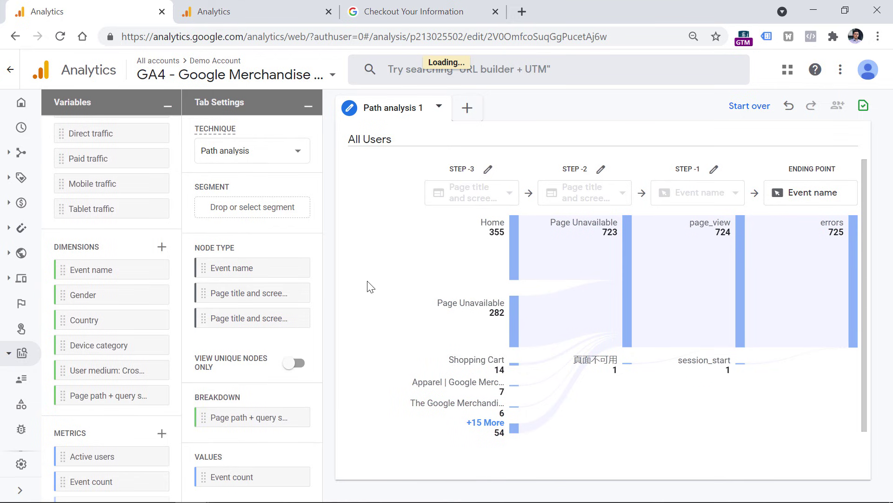
{"action": "mouse_move", "coordinate": [586, 229]}
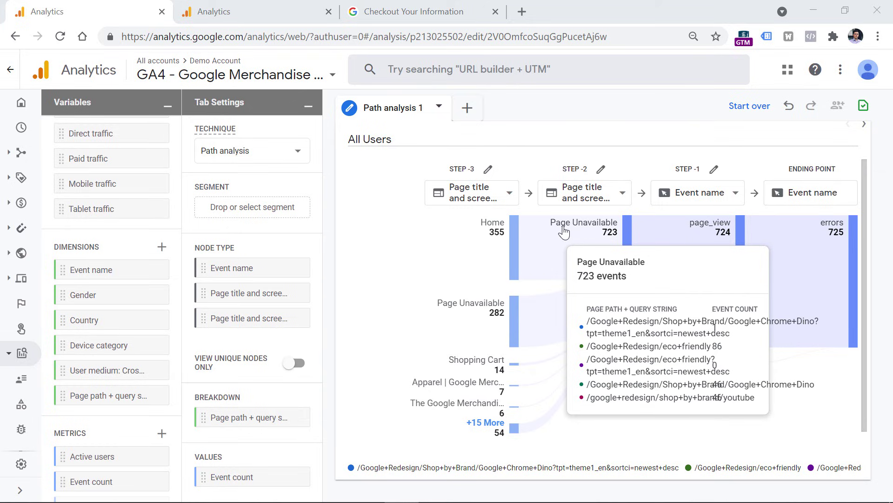
- On the store home page, locate the pasted Chrome Dino path in DevTools Elements
{"action": "left_click", "coordinate": [421, 11]}
{"action": "left_click", "coordinate": [452, 70]}
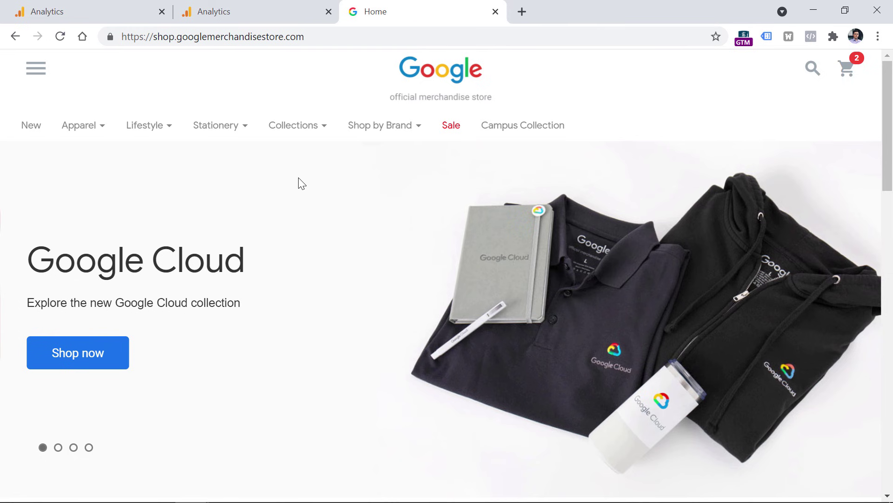
{"action": "right_click", "coordinate": [582, 71]}
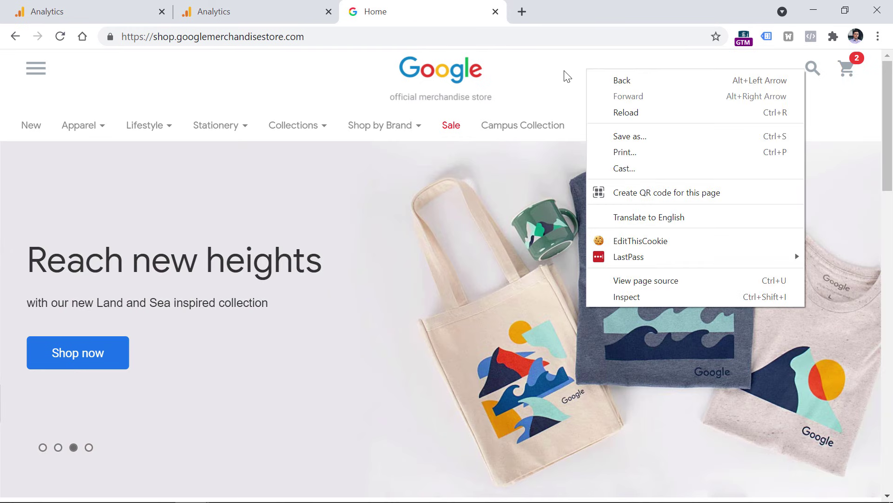
{"action": "left_click", "coordinate": [624, 294]}
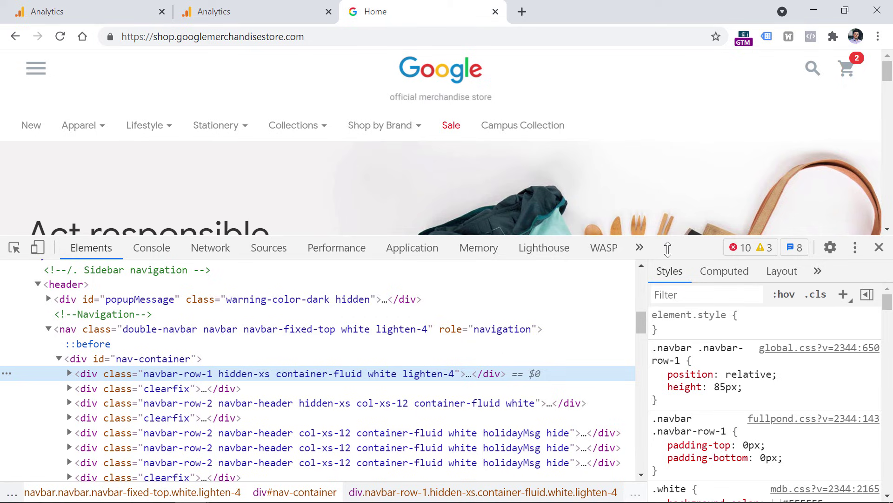
{"action": "key", "text": "ctrl+f"}
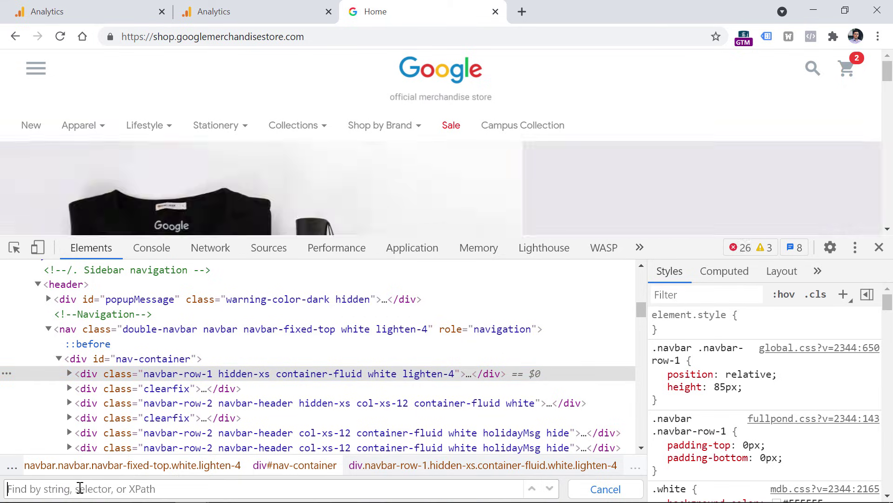
{"action": "type", "text": "Shop+by+Brand/Google+Chrome+Dino"}
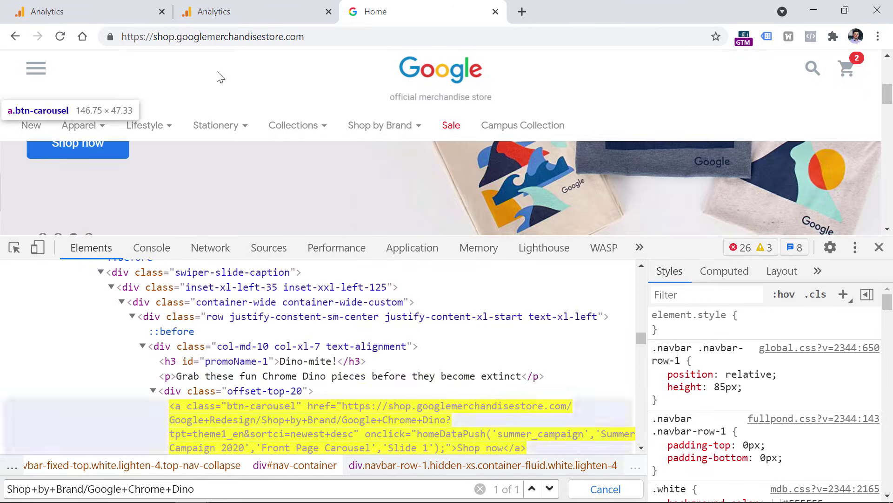
{"action": "left_click", "coordinate": [136, 6]}
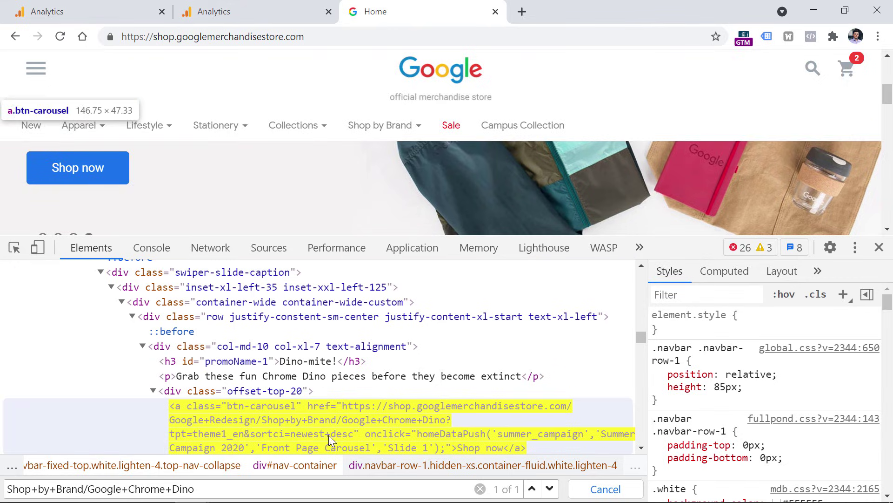
- Dock DevTools right and follow the Chrome Dino banner link to its Page Unavailable error
{"action": "mouse_move", "coordinate": [684, 240]}
{"action": "left_mouse_down"}
{"action": "mouse_move", "coordinate": [679, 337]}
{"action": "mouse_move", "coordinate": [679, 242]}
{"action": "left_mouse_up"}
{"action": "left_click", "coordinate": [855, 247]}
{"action": "left_click", "coordinate": [869, 288]}
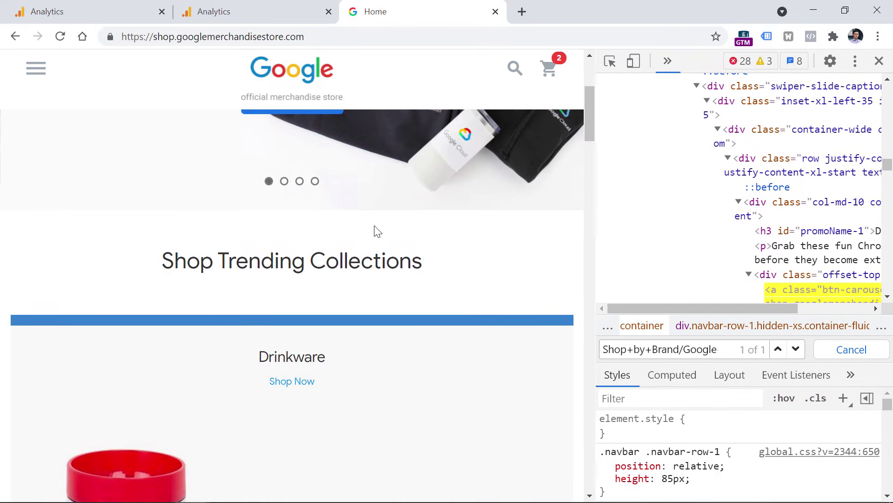
{"action": "scroll", "coordinate": [442, 255], "scroll_direction": "up", "scroll_amount": 5}
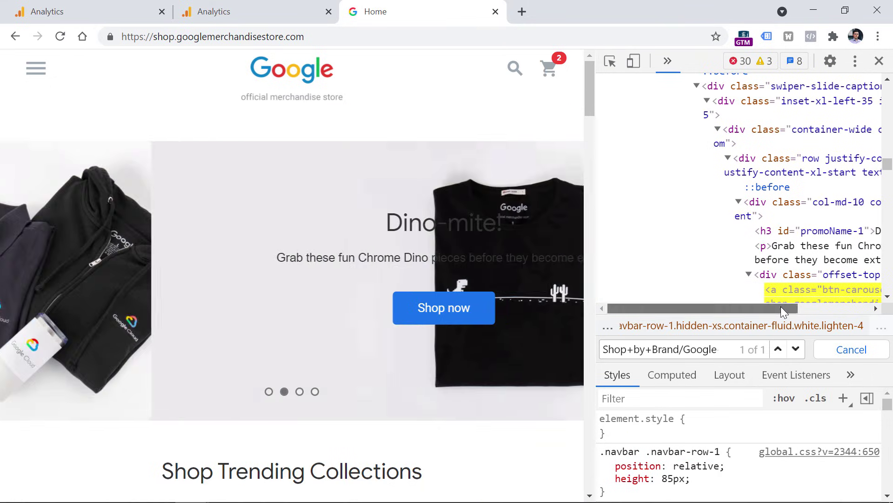
{"action": "left_click_drag", "start_coordinate": [781, 309], "coordinate": [801, 310]}
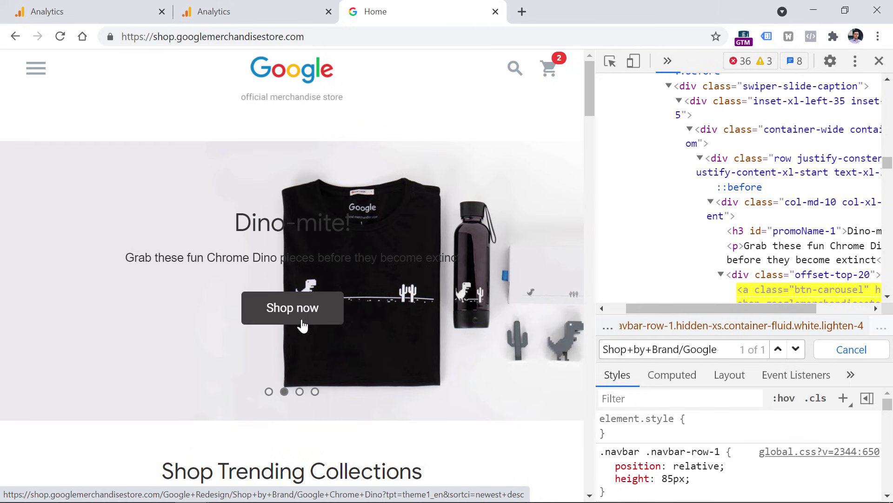
{"action": "left_click", "coordinate": [292, 315]}
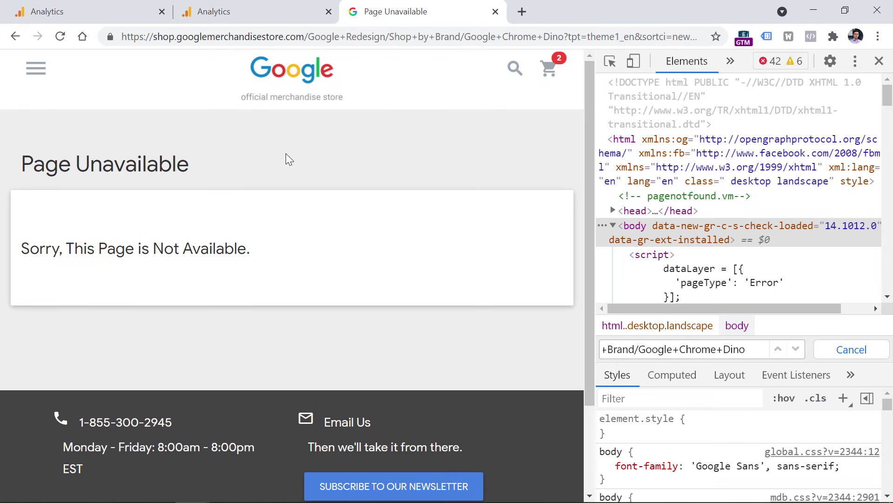
- Switch back to the first tab's errors path exploration with Page Unavailable (723)
{"action": "key", "text": "ctrl+1"}
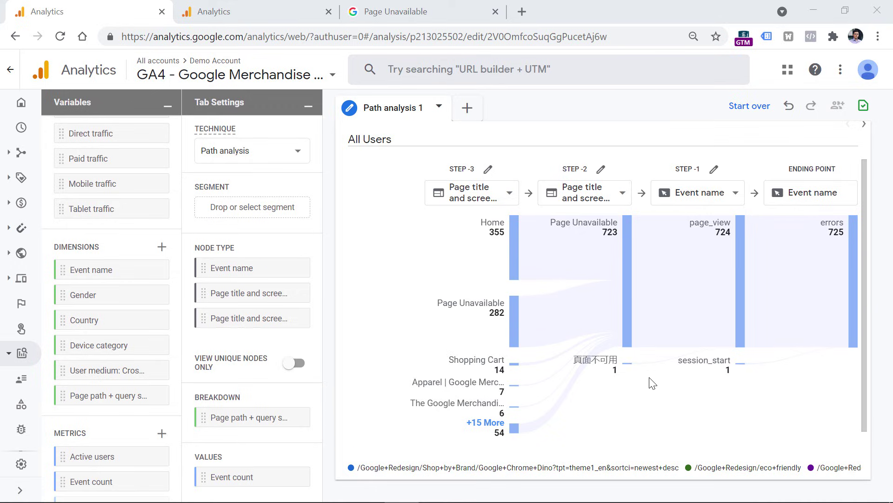